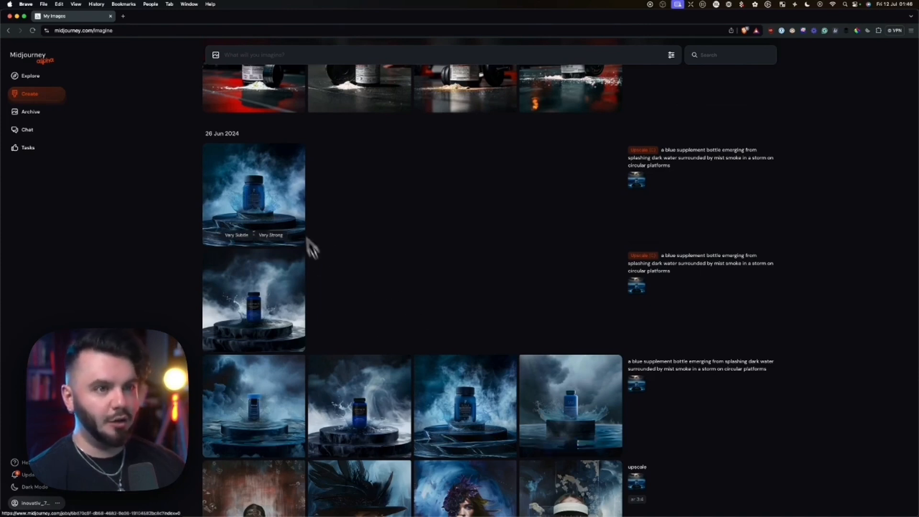
Step: Open the first upscaled image of the blue supplement bottle emerging from splashing dark water
{"action": "left_click", "coordinate": [282, 190]}
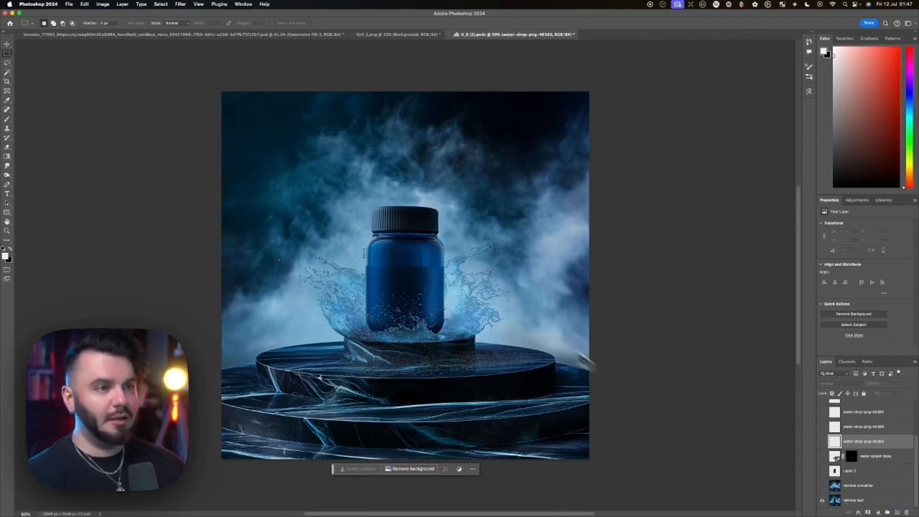
Step: In Photoshop, outline the blue bottle's label area with a freehand Lasso selection and clear the selection
{"action": "scroll", "coordinate": [415, 270], "scroll_direction": "up", "scroll_amount": 1}
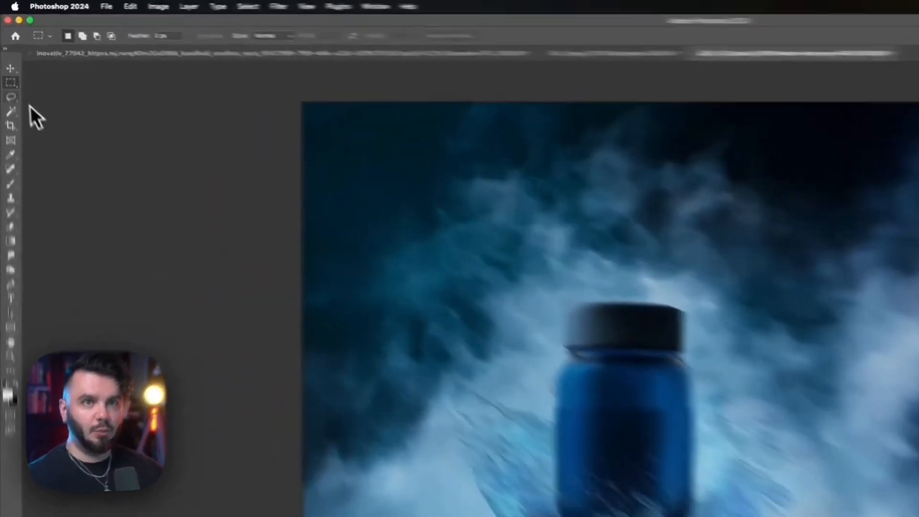
{"action": "left_click", "coordinate": [7, 63]}
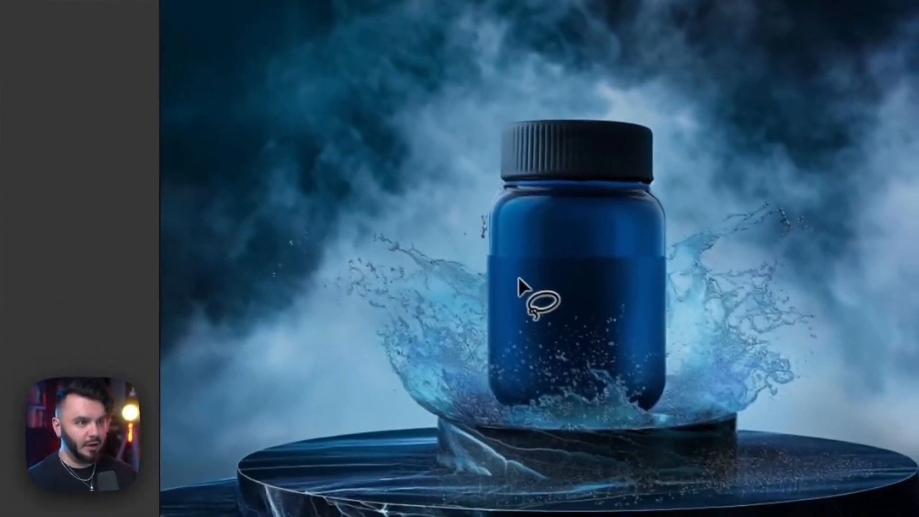
{"action": "mouse_move", "coordinate": [531, 296]}
{"action": "left_mouse_down"}
{"action": "mouse_move", "coordinate": [637, 299]}
{"action": "mouse_move", "coordinate": [678, 331]}
{"action": "mouse_move", "coordinate": [556, 379]}
{"action": "mouse_move", "coordinate": [517, 311]}
{"action": "mouse_move", "coordinate": [511, 276]}
{"action": "left_mouse_up"}
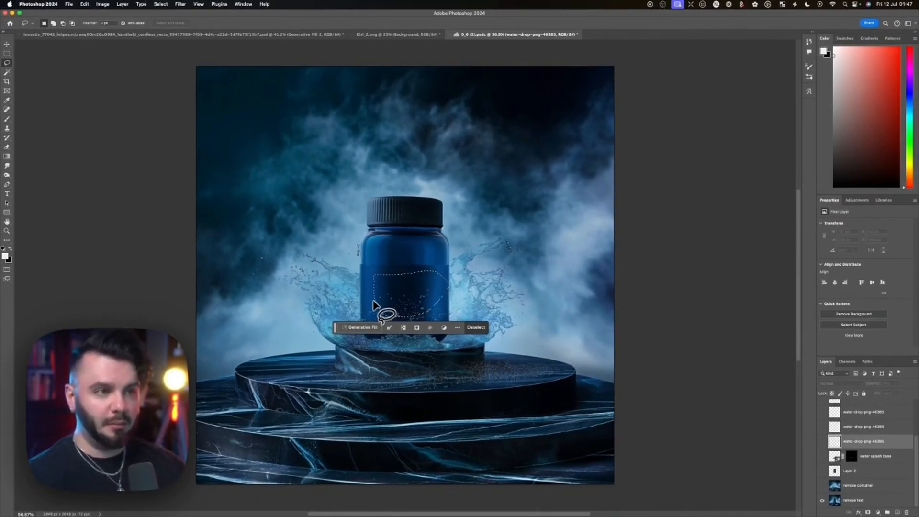
{"action": "left_click", "coordinate": [377, 306]}
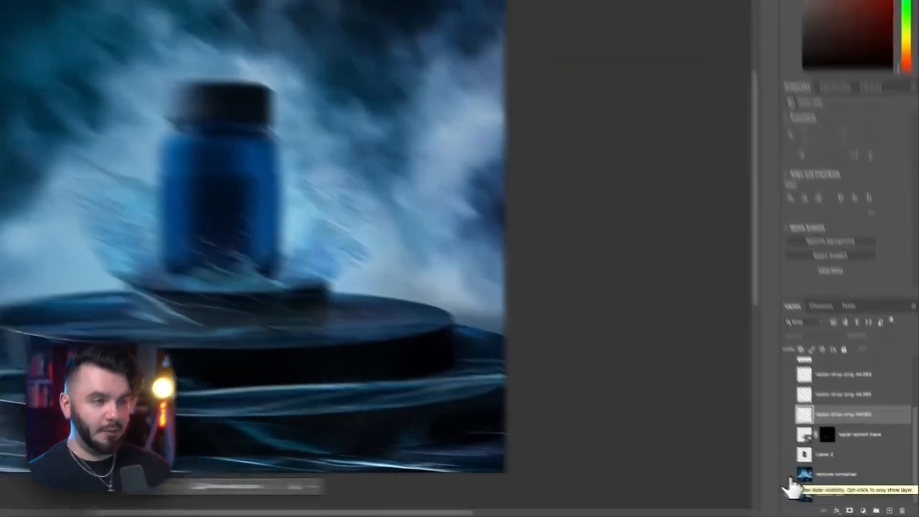
Step: Show the "remove container" background layer and the Eterna bottle on Layer 2
{"action": "left_click", "coordinate": [823, 486]}
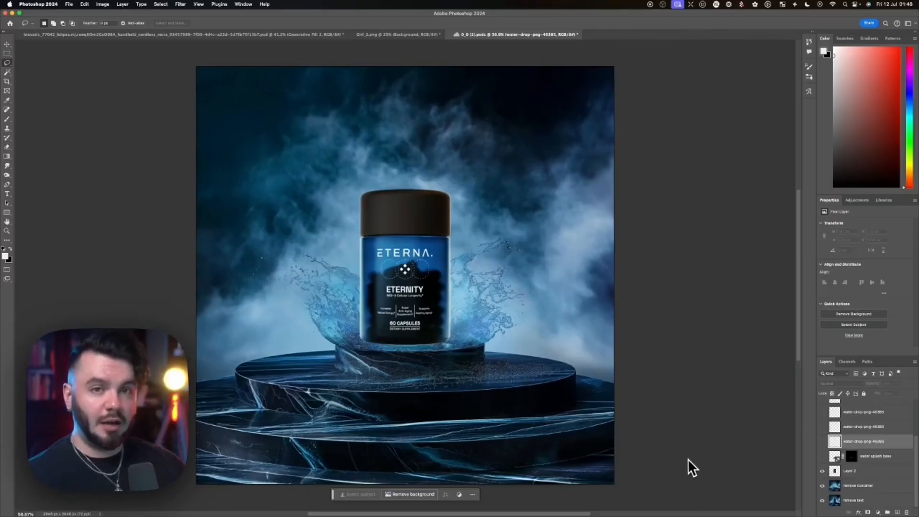
{"action": "left_click", "coordinate": [822, 471]}
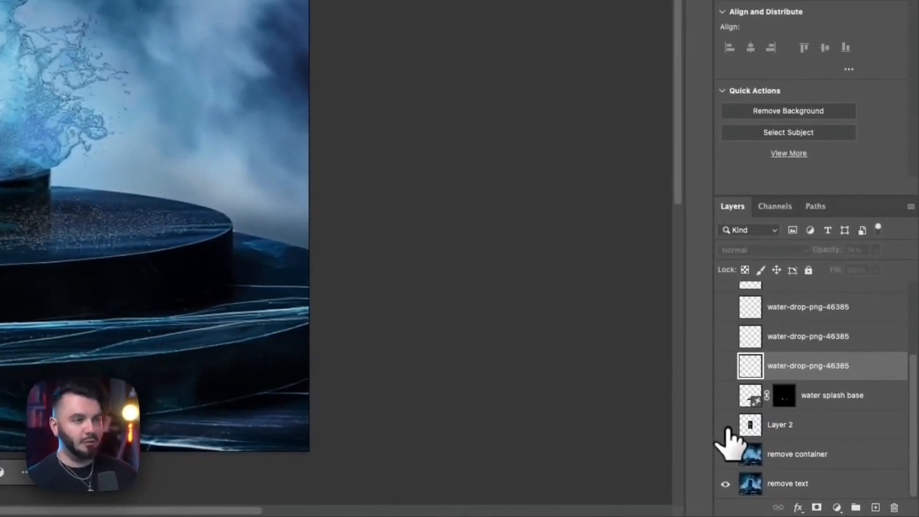
{"action": "left_click", "coordinate": [725, 426]}
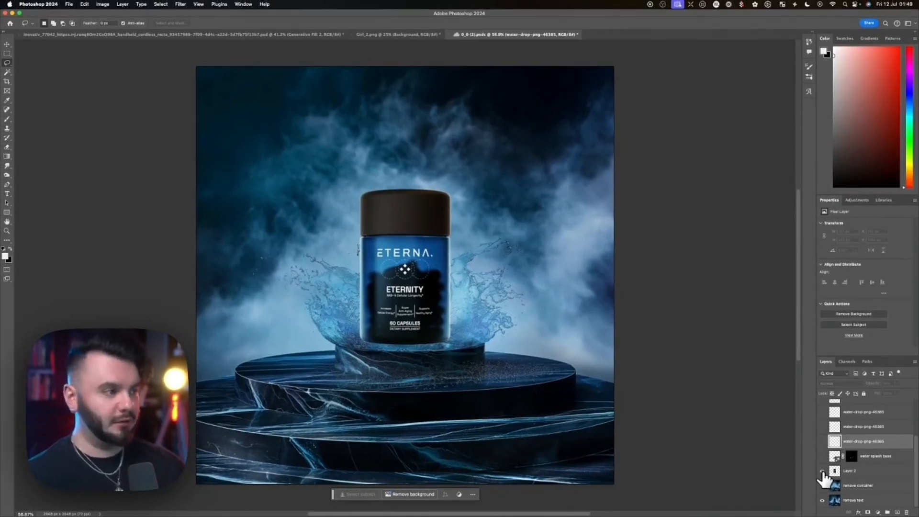
Step: Lasso the area around the Eterna bottle's base on the podium and clear the selection
{"action": "scroll", "coordinate": [821, 474], "scroll_direction": "up", "scroll_amount": 1}
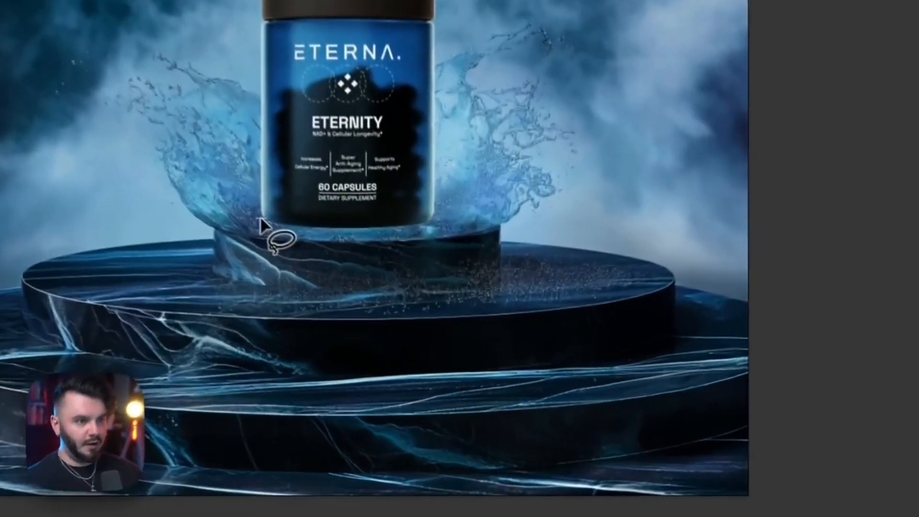
{"action": "left_click_drag", "start_coordinate": [358, 339], "coordinate": [379, 338]}
{"action": "mouse_move", "coordinate": [291, 211]}
{"action": "left_mouse_down"}
{"action": "mouse_move", "coordinate": [435, 209]}
{"action": "mouse_move", "coordinate": [246, 215]}
{"action": "left_mouse_up"}
{"action": "left_click", "coordinate": [236, 192]}
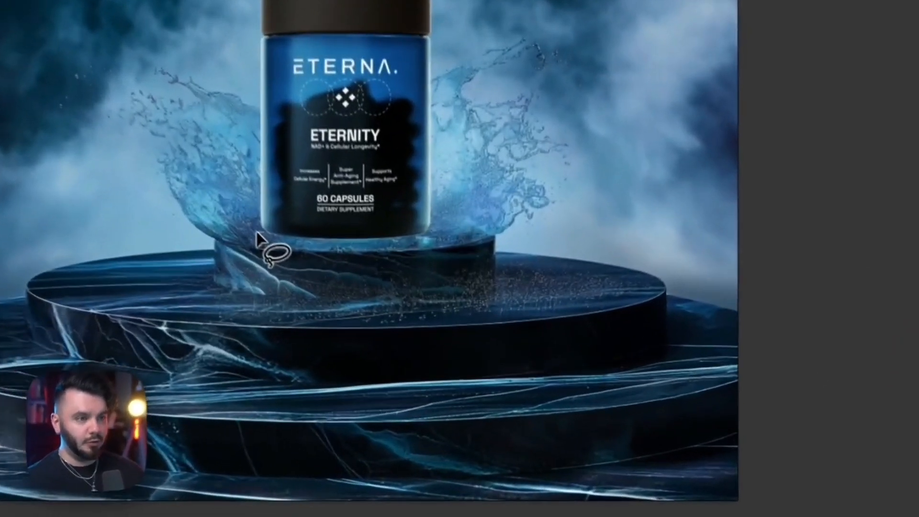
{"action": "mouse_move", "coordinate": [257, 231]}
{"action": "left_mouse_down"}
{"action": "mouse_move", "coordinate": [369, 225]}
{"action": "mouse_move", "coordinate": [446, 236]}
{"action": "mouse_move", "coordinate": [260, 246]}
{"action": "mouse_move", "coordinate": [262, 231]}
{"action": "left_mouse_up"}
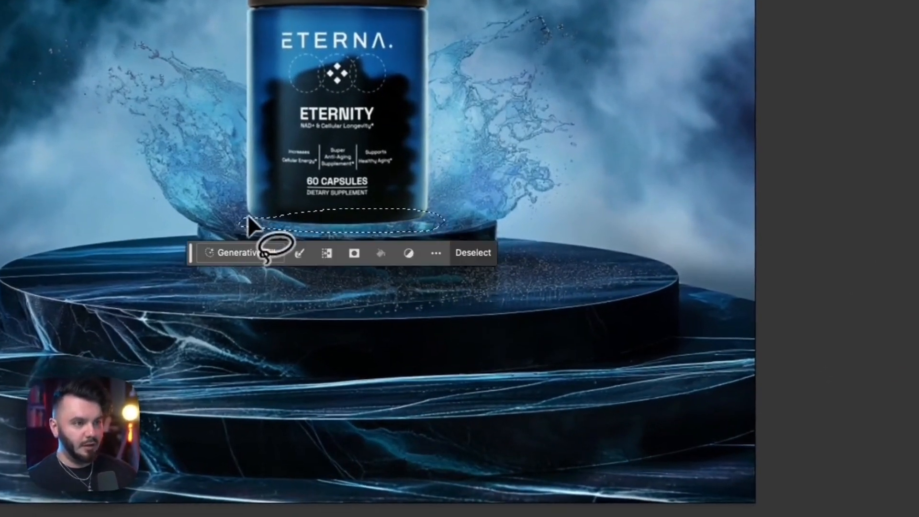
{"action": "left_click", "coordinate": [258, 254]}
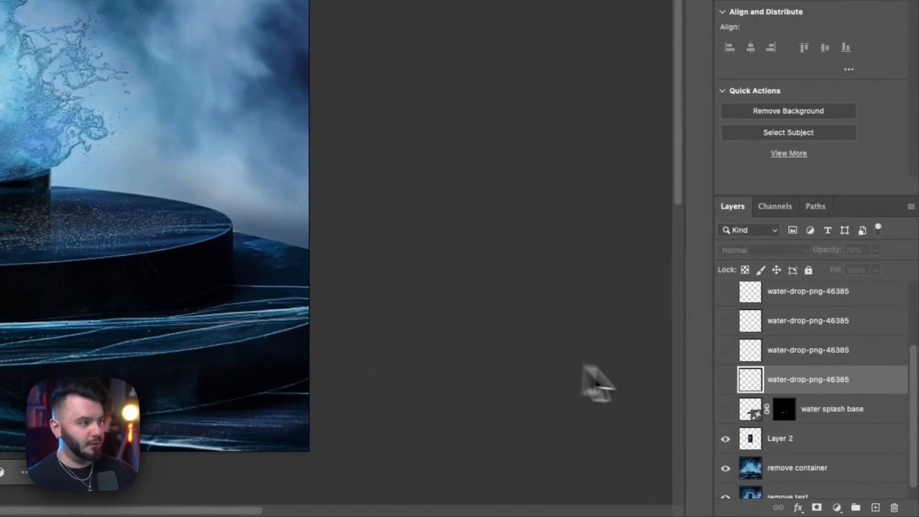
Step: Show and select the "water splash base" generative layer, keep its first variation, and inspect the splash around the bottle's base
{"action": "left_click", "coordinate": [726, 409]}
{"action": "left_click", "coordinate": [809, 407]}
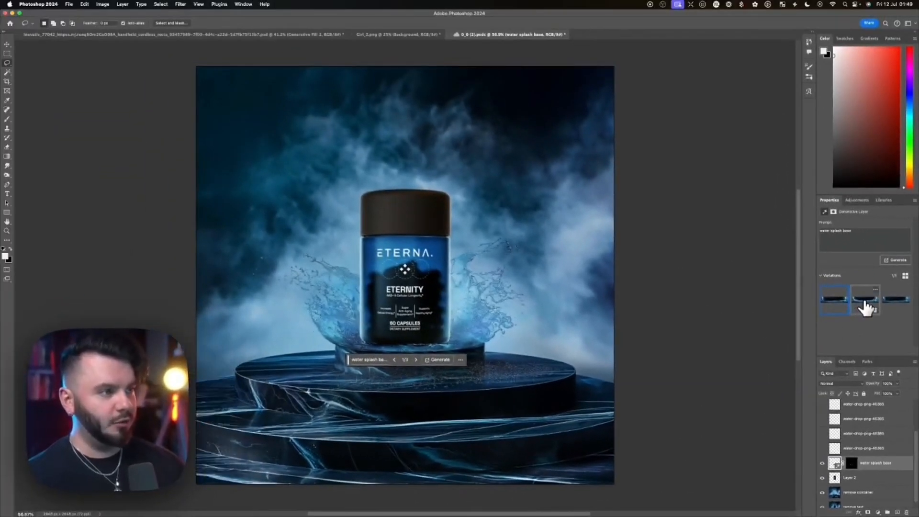
{"action": "left_click", "coordinate": [865, 304]}
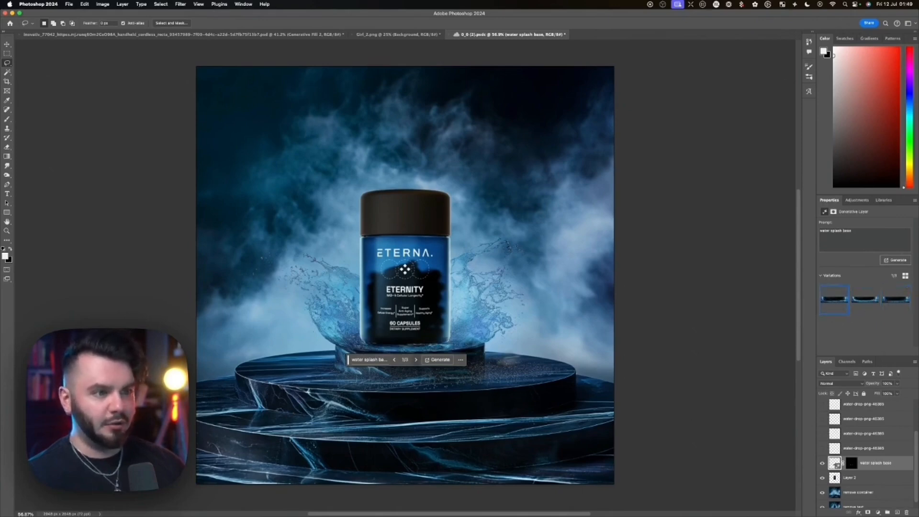
{"action": "scroll", "coordinate": [409, 340], "scroll_direction": "up", "scroll_amount": 5}
{"action": "scroll", "coordinate": [411, 337], "scroll_direction": "up", "scroll_amount": 4}
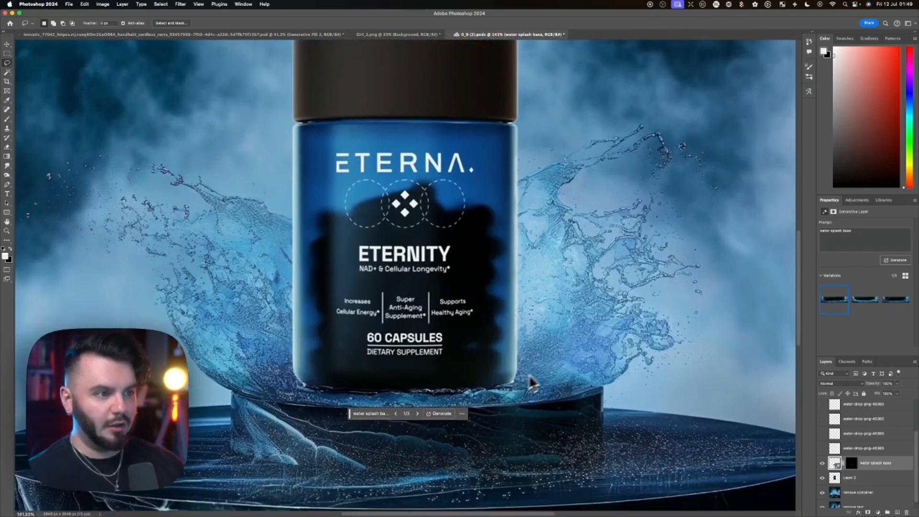
{"action": "scroll", "coordinate": [514, 387], "scroll_direction": "down", "scroll_amount": 4}
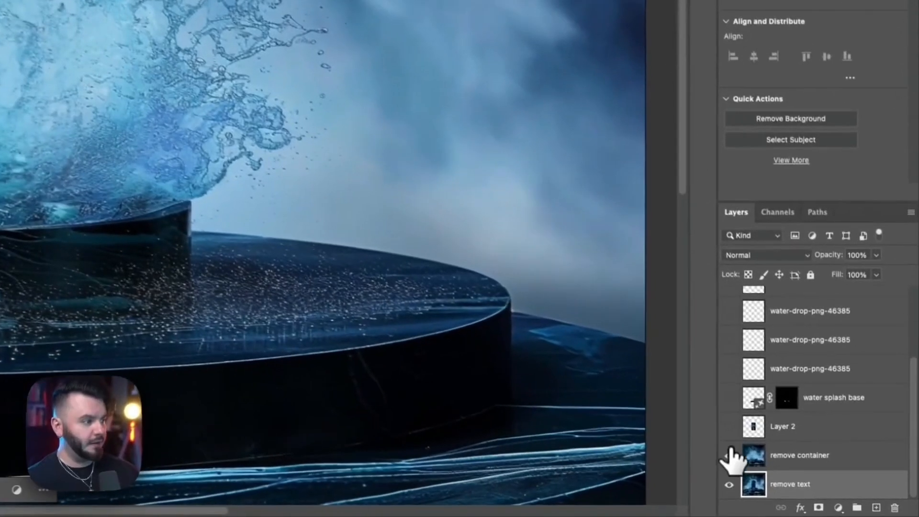
Step: Restore the visibility of the Eterna bottle with its base splash and show Layer 4 above them
{"action": "left_click", "coordinate": [728, 428]}
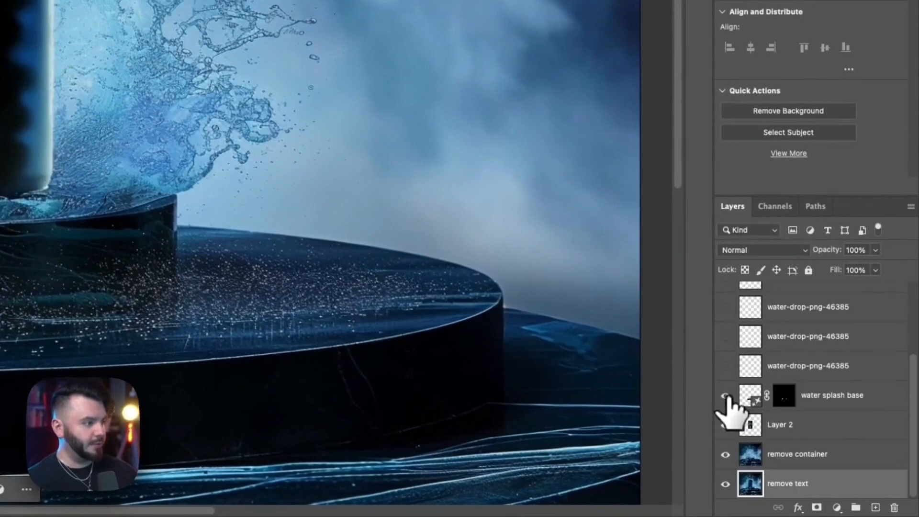
{"action": "scroll", "coordinate": [731, 406], "scroll_direction": "up", "scroll_amount": 3}
{"action": "left_click", "coordinate": [783, 331]}
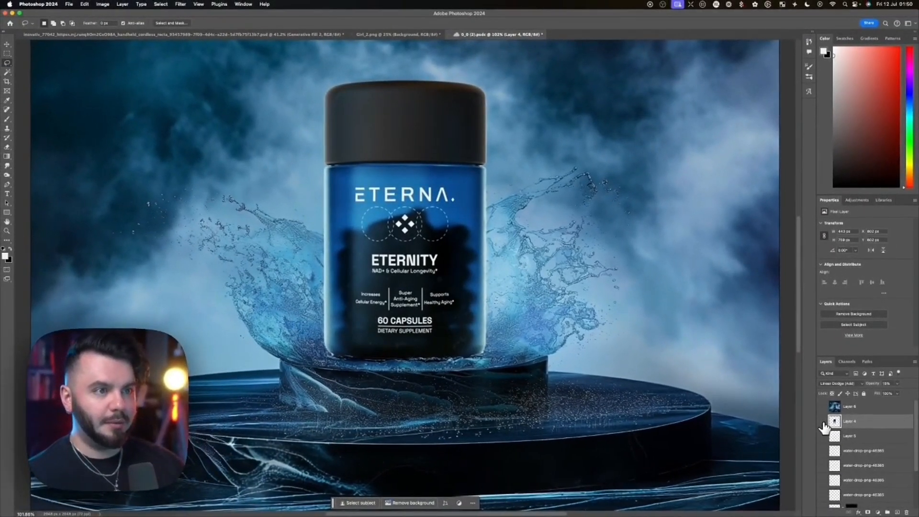
{"action": "left_click", "coordinate": [821, 422]}
{"action": "left_click", "coordinate": [822, 421]}
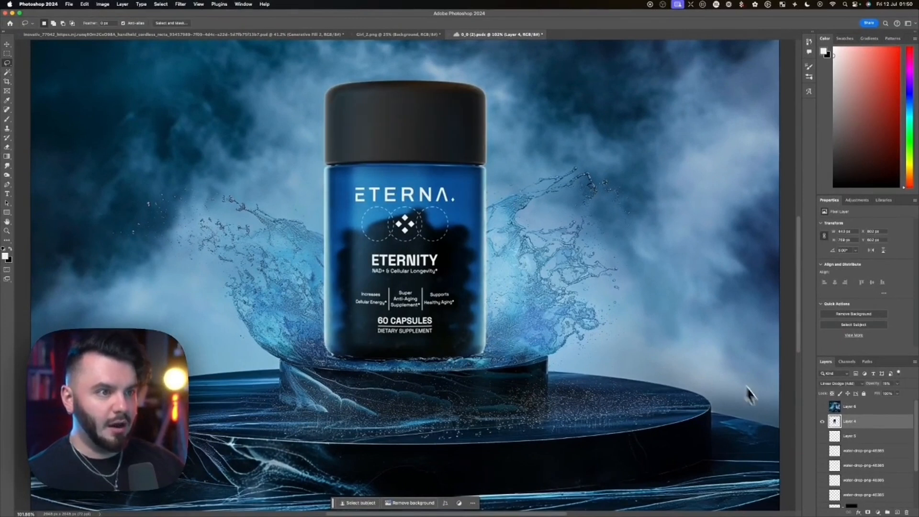
Step: Check Layer 4's blend mode, raise its opacity to 100%, and try distorting it from a corner with Free Transform
{"action": "left_click", "coordinate": [844, 385]}
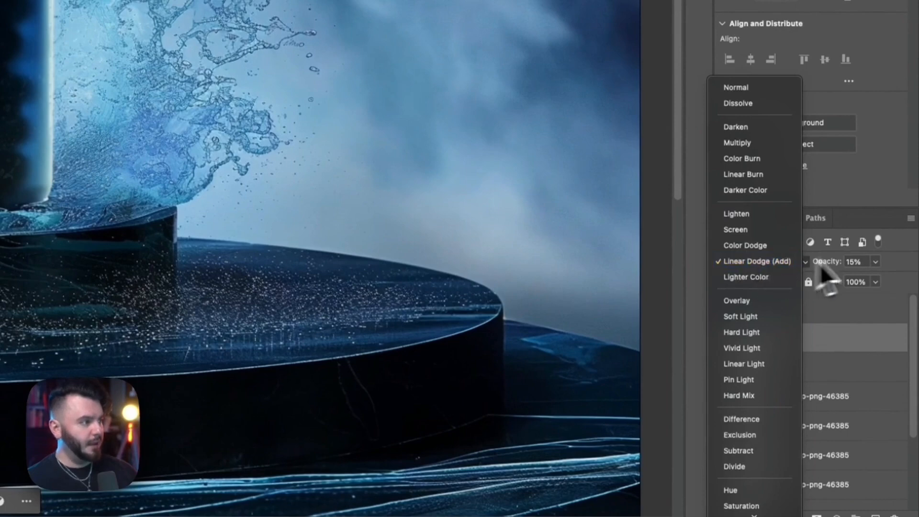
{"action": "left_click", "coordinate": [887, 262]}
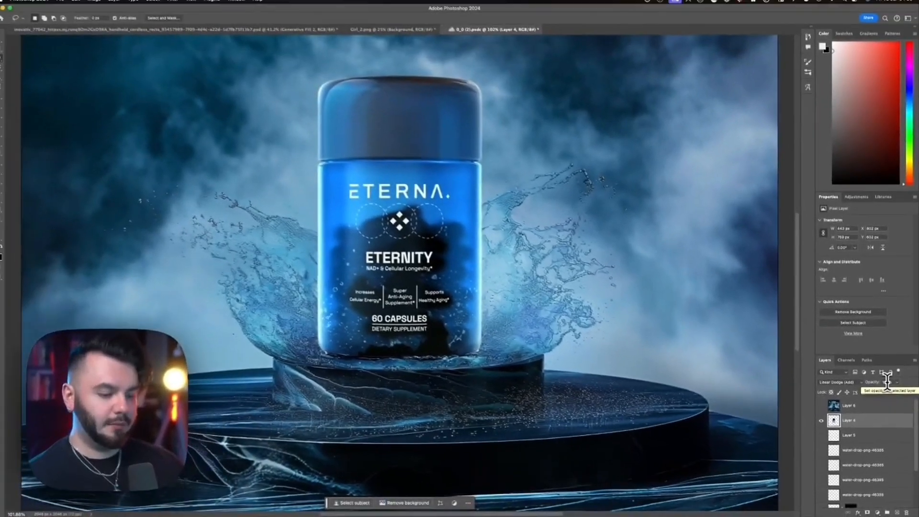
{"action": "key", "text": "ctrl+t"}
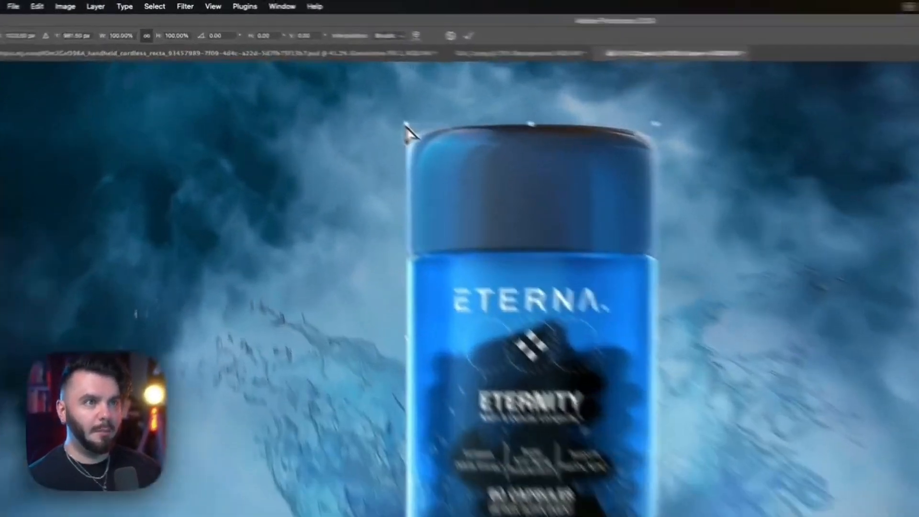
{"action": "mouse_move", "coordinate": [324, 81]}
{"action": "left_mouse_down"}
{"action": "mouse_move", "coordinate": [313, 81]}
{"action": "mouse_move", "coordinate": [322, 81]}
{"action": "left_mouse_up"}
{"action": "left_click_drag", "start_coordinate": [473, 162], "coordinate": [410, 155]}
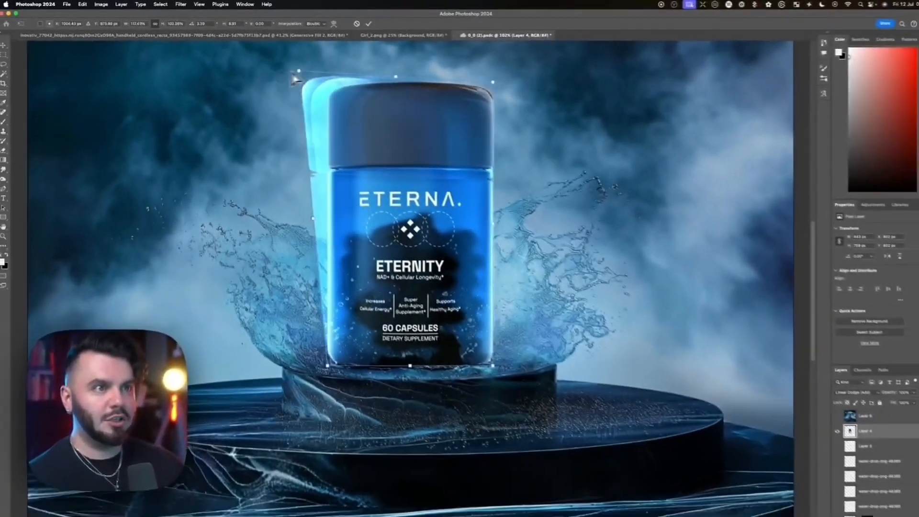
{"action": "left_click_drag", "start_coordinate": [295, 79], "coordinate": [337, 106]}
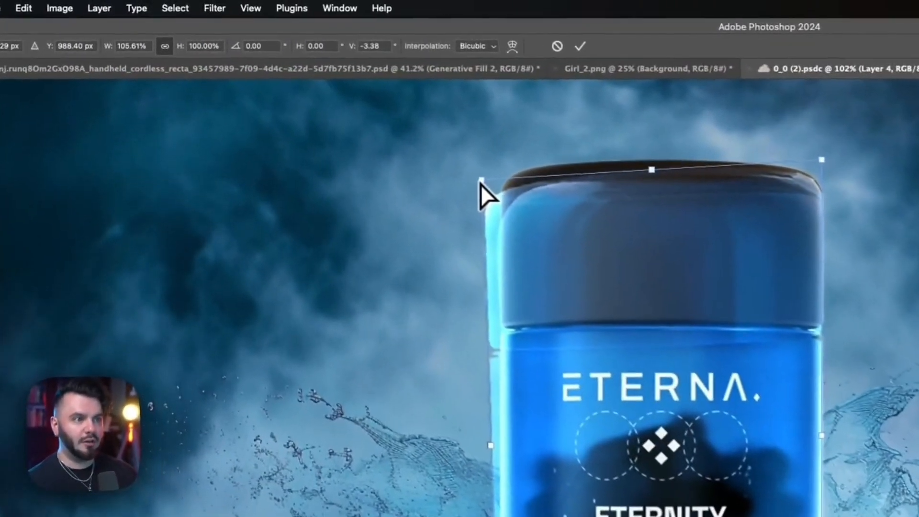
{"action": "key", "text": "super+z"}
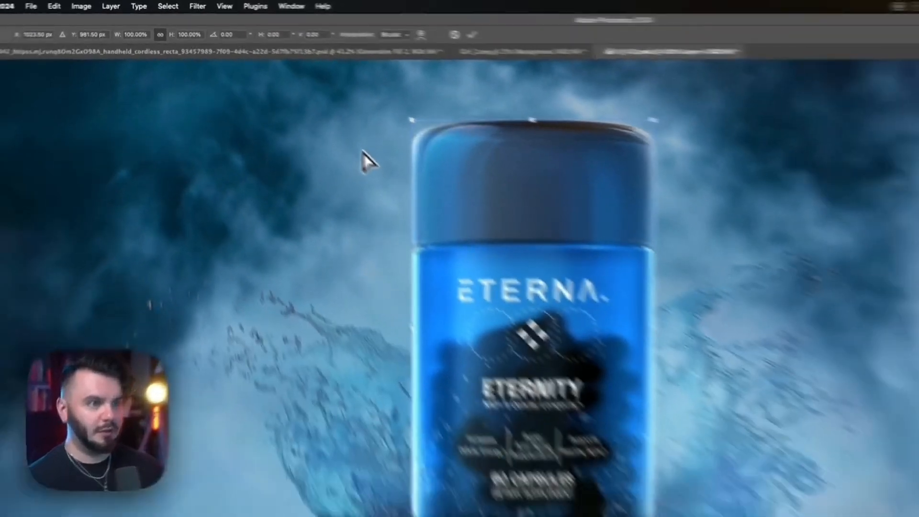
{"action": "key", "text": "Return"}
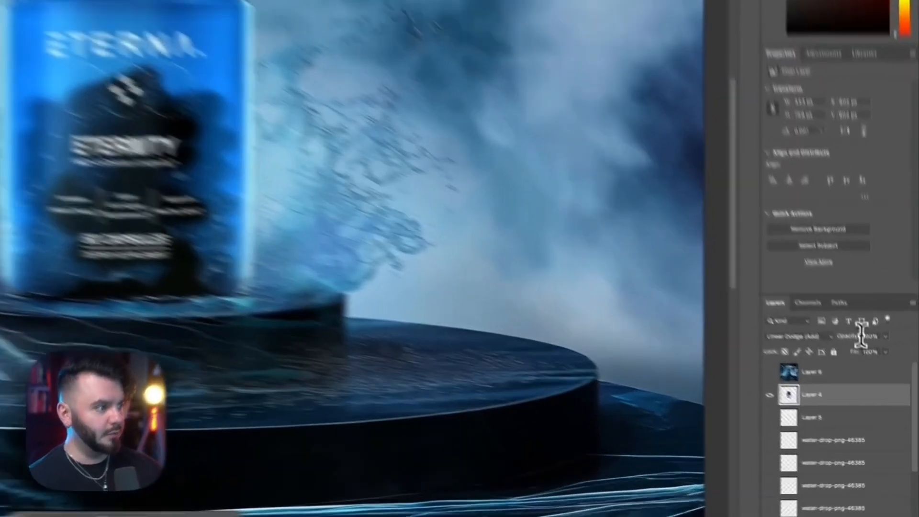
Step: Set Layer 4's opacity to 15%
{"action": "left_click", "coordinate": [886, 383]}
{"action": "type", "text": "15"}
{"action": "key", "text": "Return"}
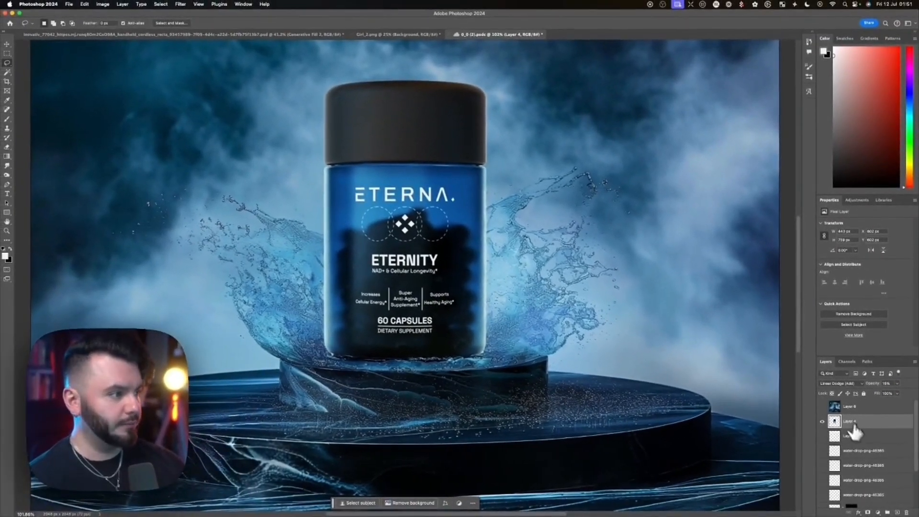
Step: Try an S-shaped Curves adjustment on the Layer 2 bottle, lifting the highlights and lowering the shadows to an output of about 53
{"action": "scroll", "coordinate": [864, 460], "scroll_direction": "down", "scroll_amount": 3}
{"action": "left_click", "coordinate": [860, 463]}
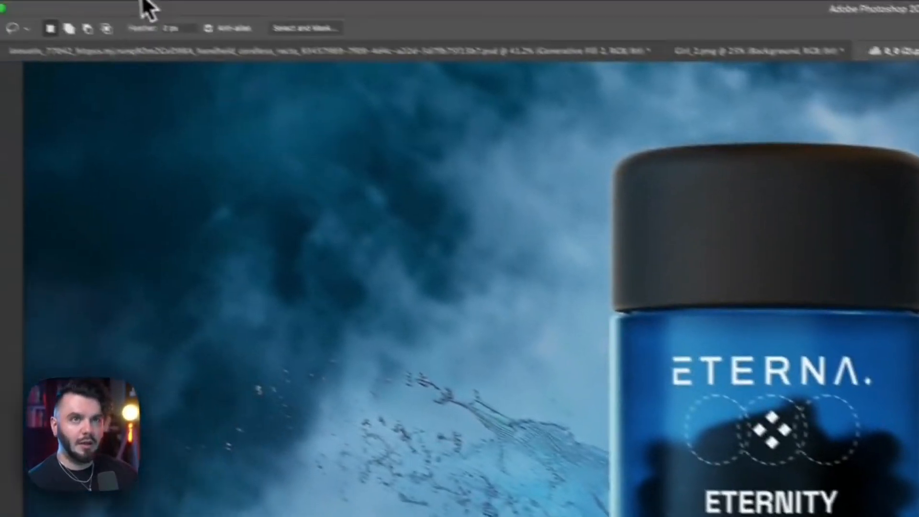
{"action": "left_click", "coordinate": [205, 8]}
{"action": "mouse_move", "coordinate": [296, 54]}
{"action": "left_click", "coordinate": [378, 74]}
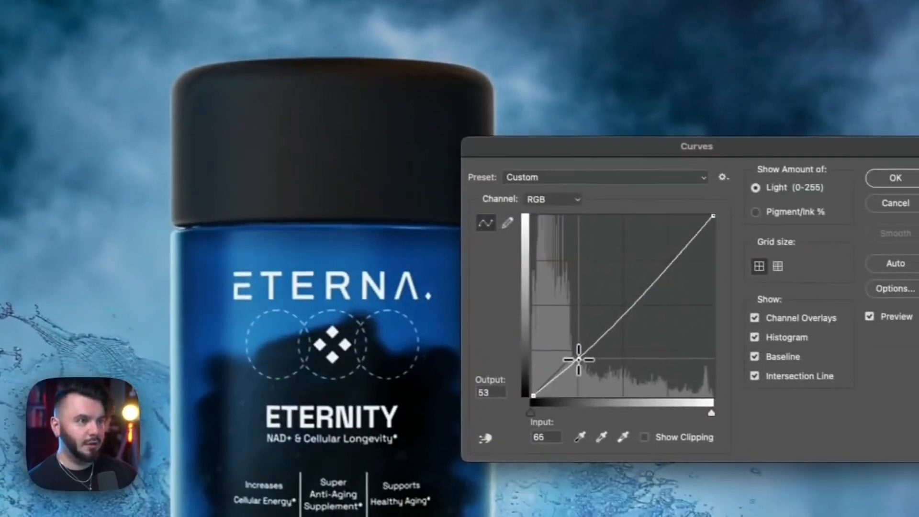
{"action": "left_click", "coordinate": [578, 359]}
{"action": "left_click_drag", "start_coordinate": [627, 302], "coordinate": [635, 271]}
{"action": "left_click_drag", "start_coordinate": [569, 353], "coordinate": [573, 362]}
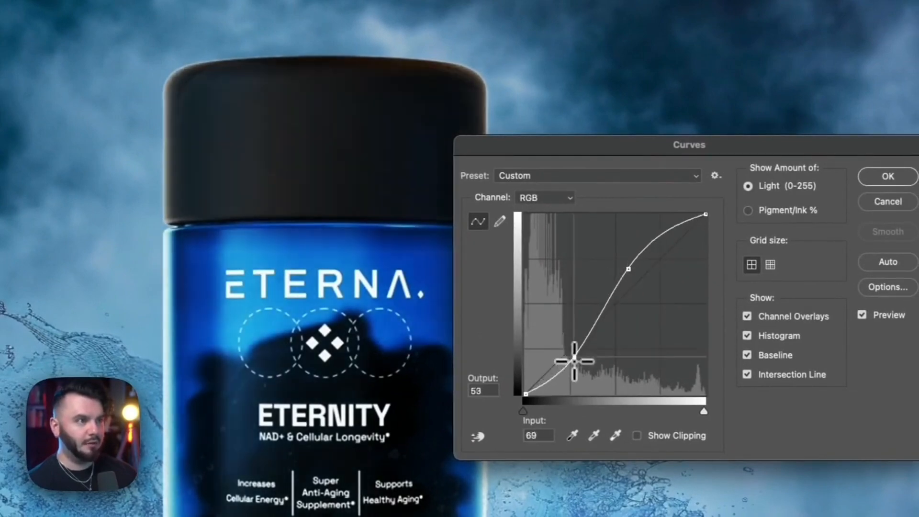
{"action": "left_click", "coordinate": [888, 177]}
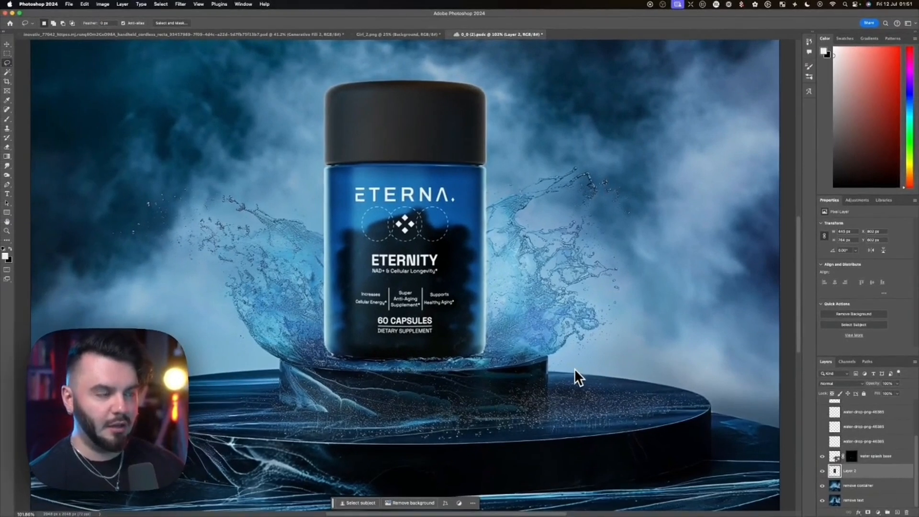
Step: Show the four water-drop layers above the water splash base, and toggle Layer 5 to check its effect on the Eterna bottle
{"action": "scroll", "coordinate": [847, 477], "scroll_direction": "up", "scroll_amount": 2}
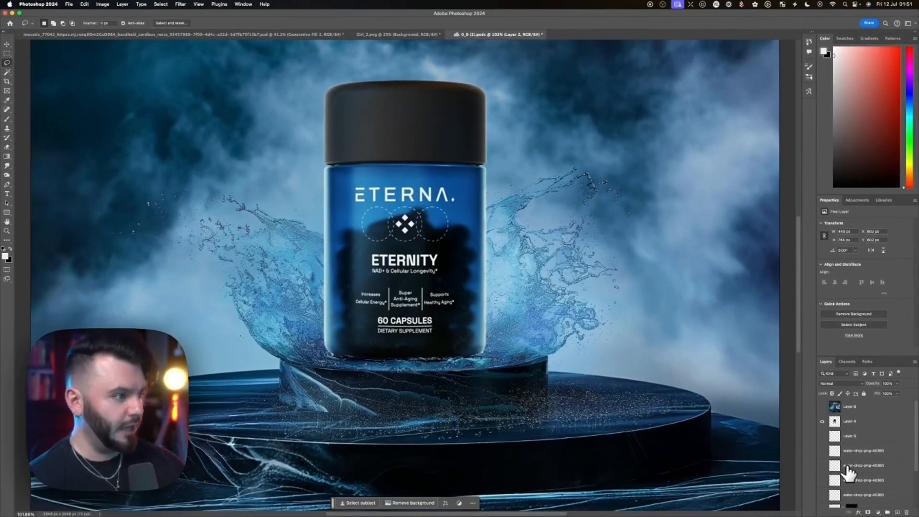
{"action": "scroll", "coordinate": [846, 467], "scroll_direction": "down", "scroll_amount": 2}
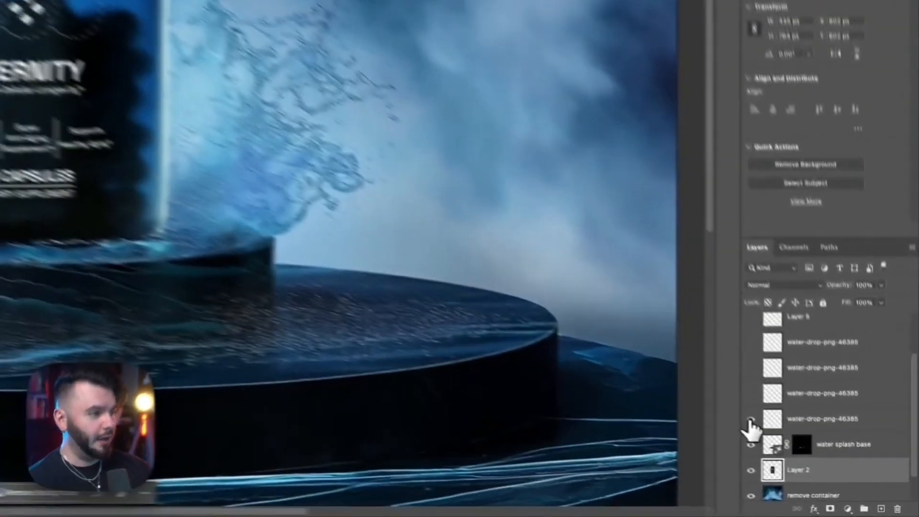
{"action": "left_click", "coordinate": [821, 460]}
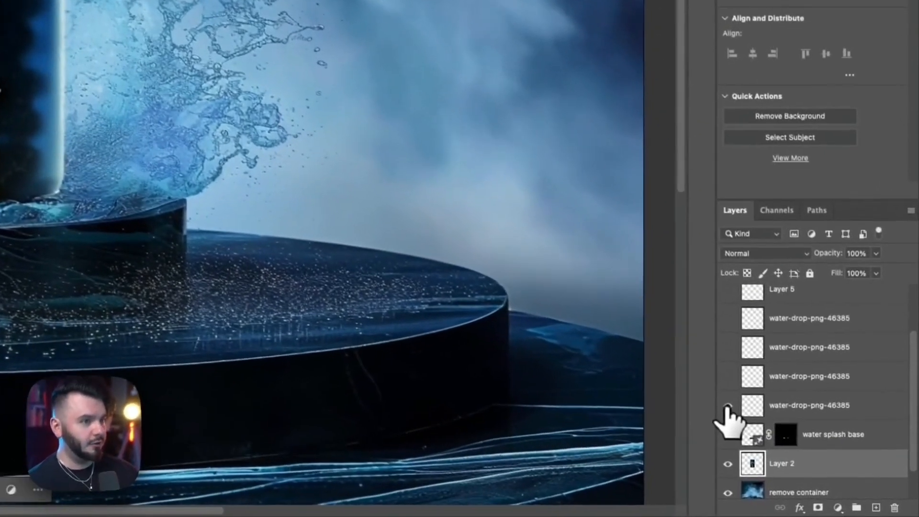
{"action": "left_click", "coordinate": [822, 446]}
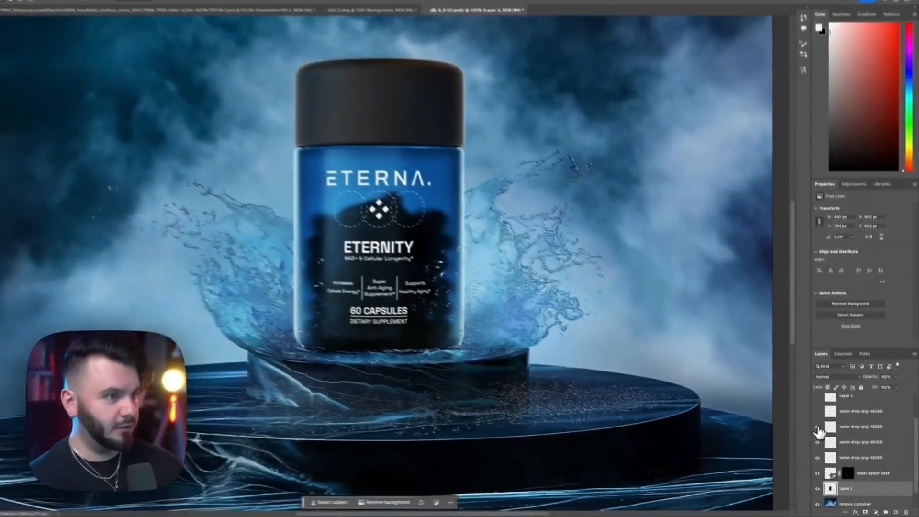
{"action": "left_click", "coordinate": [726, 345]}
{"action": "scroll", "coordinate": [823, 424], "scroll_direction": "up", "scroll_amount": 1}
{"action": "left_click", "coordinate": [823, 427]}
{"action": "left_click", "coordinate": [823, 420]}
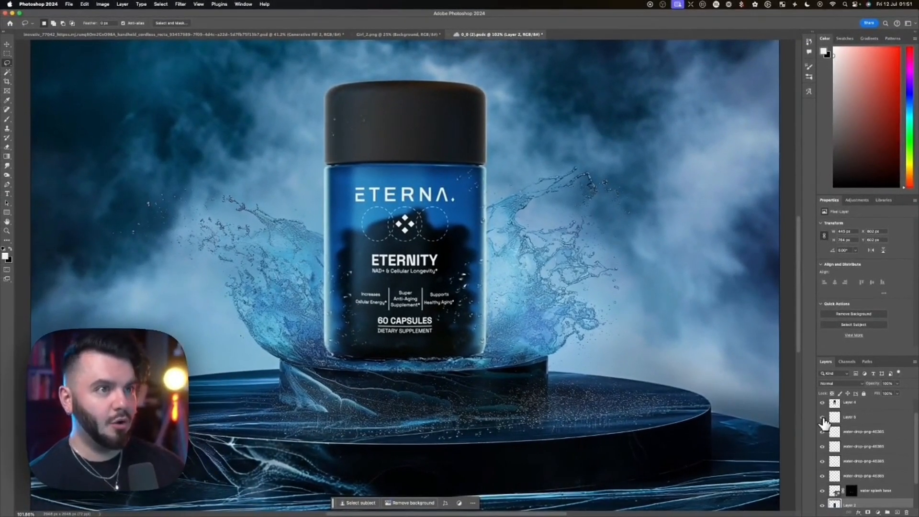
{"action": "scroll", "coordinate": [546, 308], "scroll_direction": "up", "scroll_amount": 2}
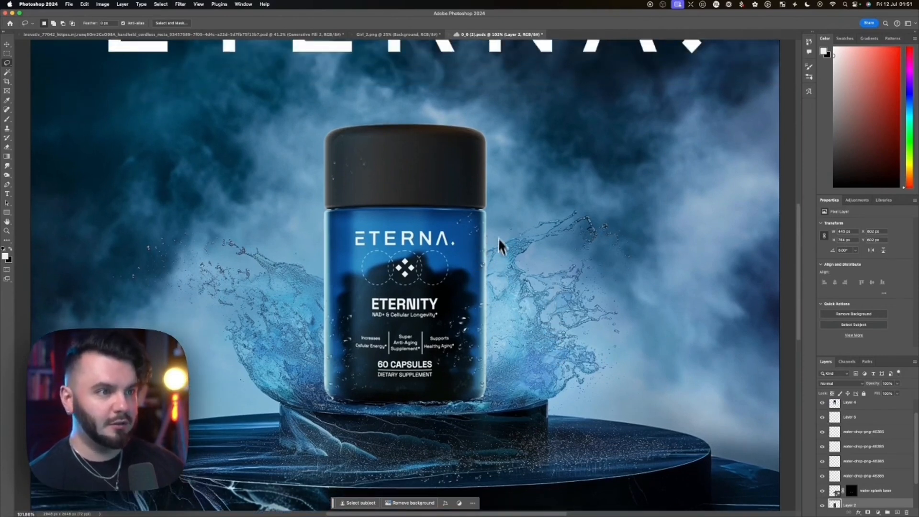
{"action": "left_click", "coordinate": [822, 417]}
{"action": "scroll", "coordinate": [576, 318], "scroll_direction": "up", "scroll_amount": 1}
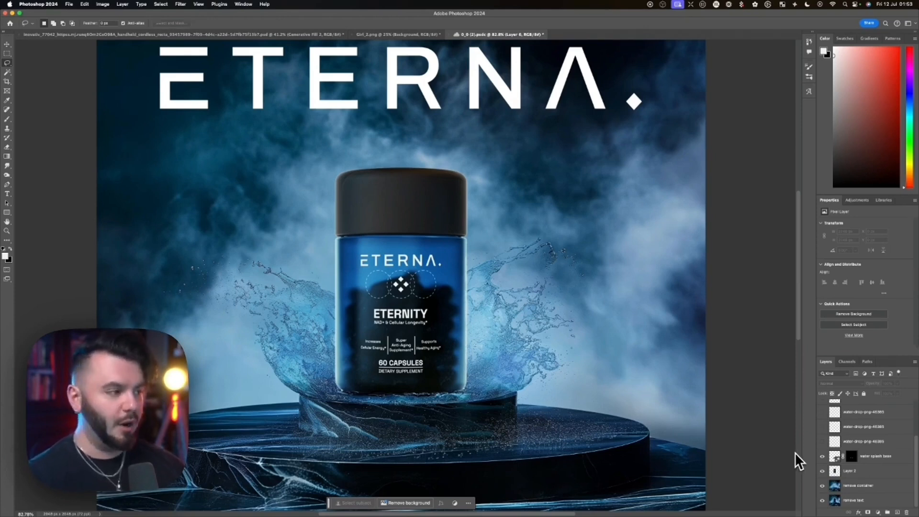
Step: Hide the remove container layer and toggle Layer 2 to compare the AI-generated blue bottle with the Eterna bottle
{"action": "left_click", "coordinate": [823, 485]}
{"action": "left_click", "coordinate": [834, 502]}
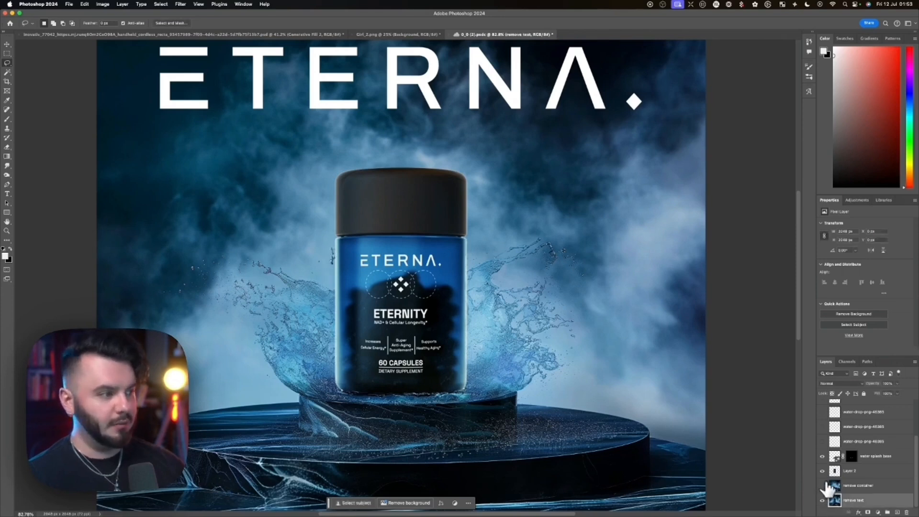
{"action": "left_click", "coordinate": [822, 471]}
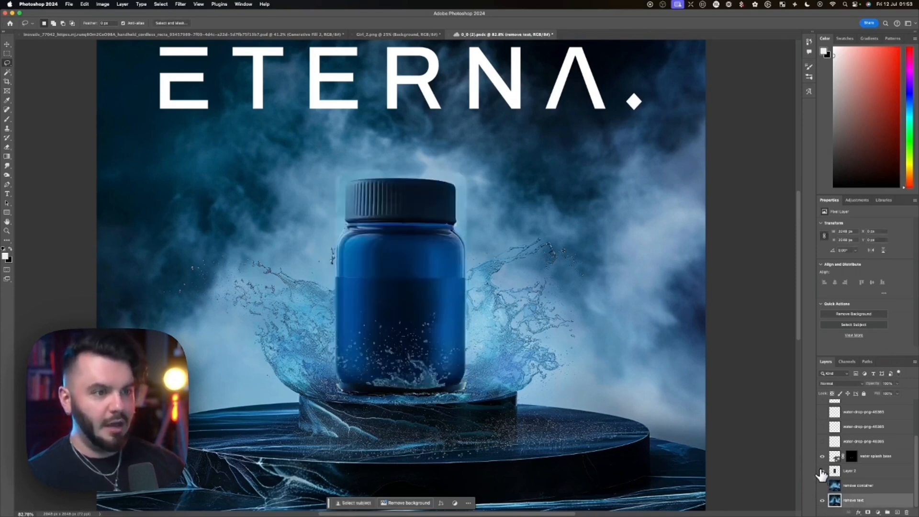
{"action": "left_click", "coordinate": [821, 471]}
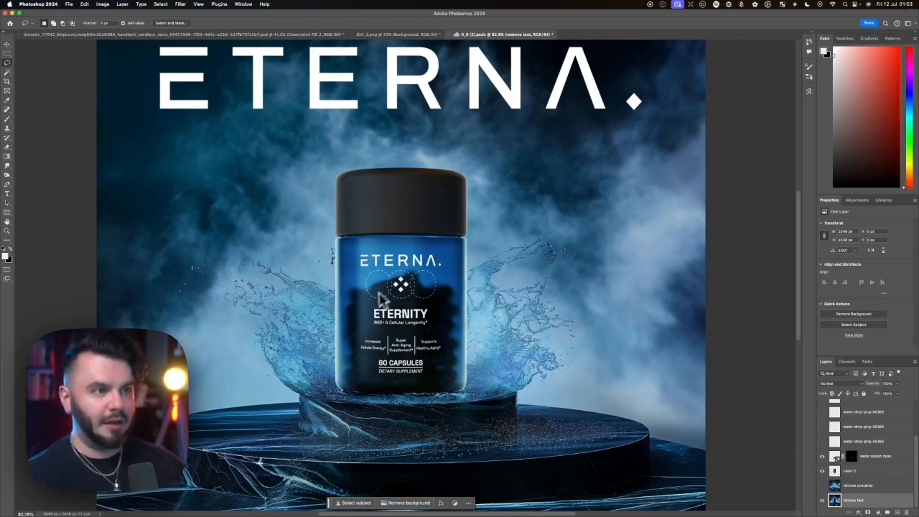
{"action": "left_click", "coordinate": [823, 487]}
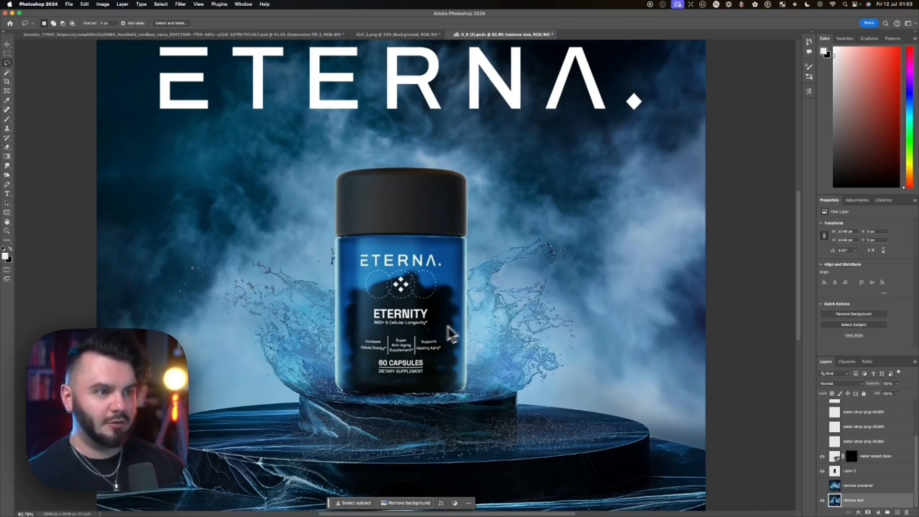
Step: Use Apply Image to put the merged RGB image onto Layer 6 with Multiply blending at 100% opacity
{"action": "scroll", "coordinate": [842, 421], "scroll_direction": "up", "scroll_amount": 2}
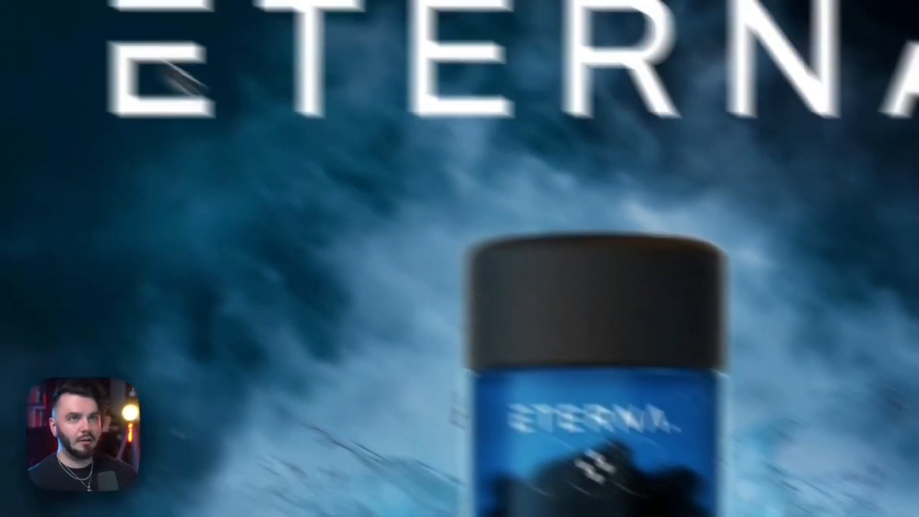
{"action": "left_click", "coordinate": [180, 2]}
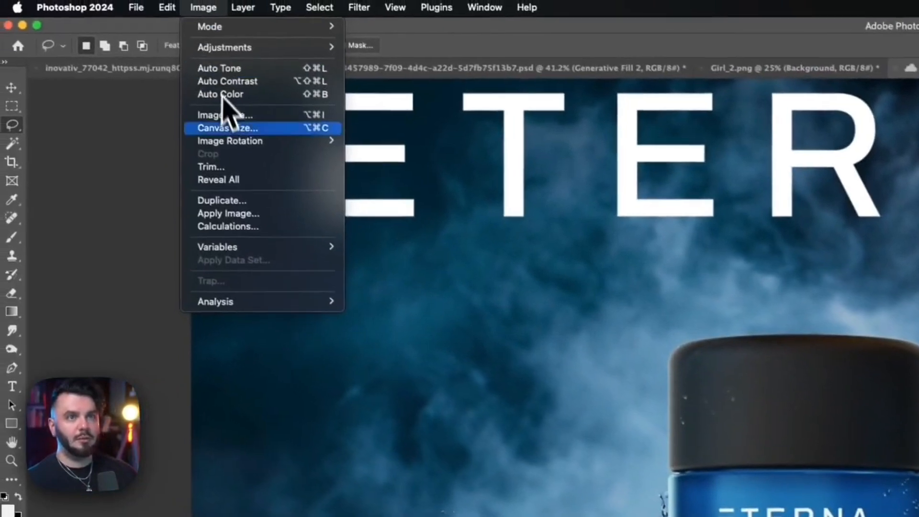
{"action": "left_click", "coordinate": [222, 204]}
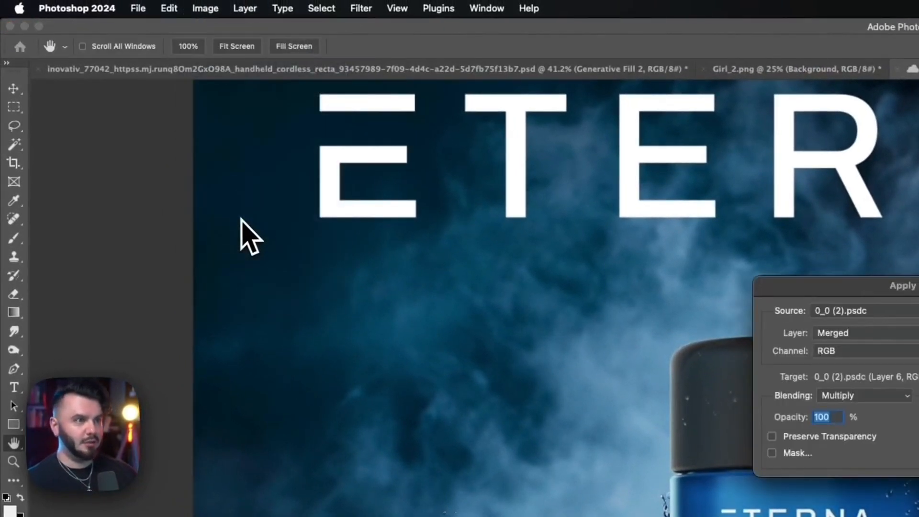
{"action": "key", "text": "Return"}
Step: In the Camera Raw Filter, set Layer 6's contrast to +24, highlights +17, shadows -41, whites +19 and blacks -9
{"action": "left_click", "coordinate": [360, 8]}
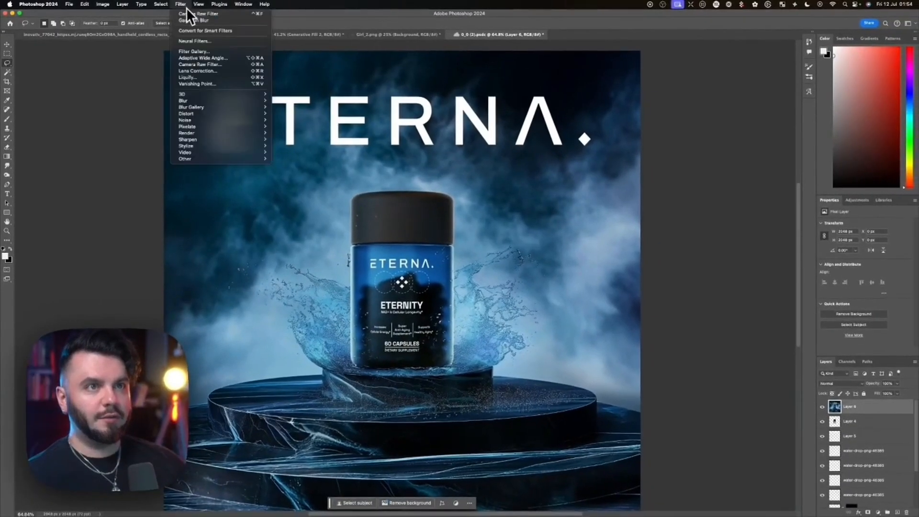
{"action": "left_click", "coordinate": [208, 64]}
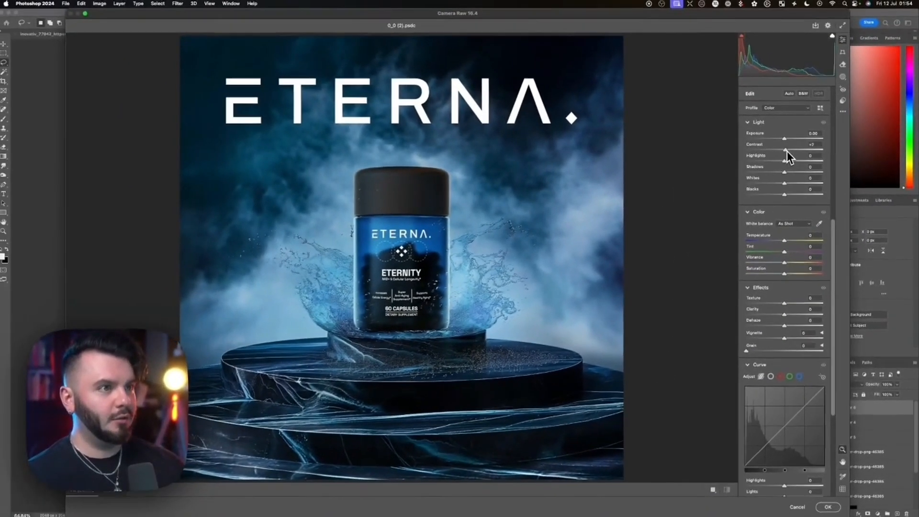
{"action": "left_click_drag", "start_coordinate": [654, 140], "coordinate": [662, 140]}
{"action": "left_click_drag", "start_coordinate": [790, 151], "coordinate": [787, 162]}
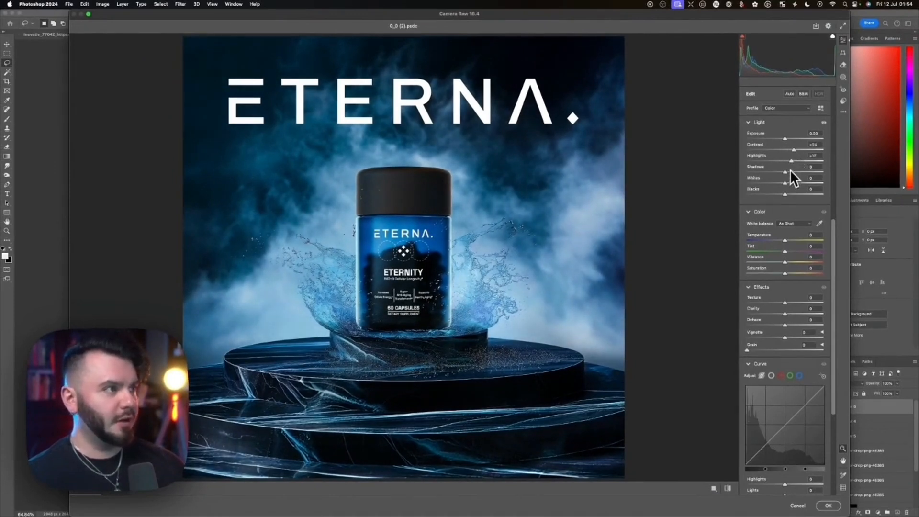
{"action": "left_click_drag", "start_coordinate": [779, 173], "coordinate": [782, 193]}
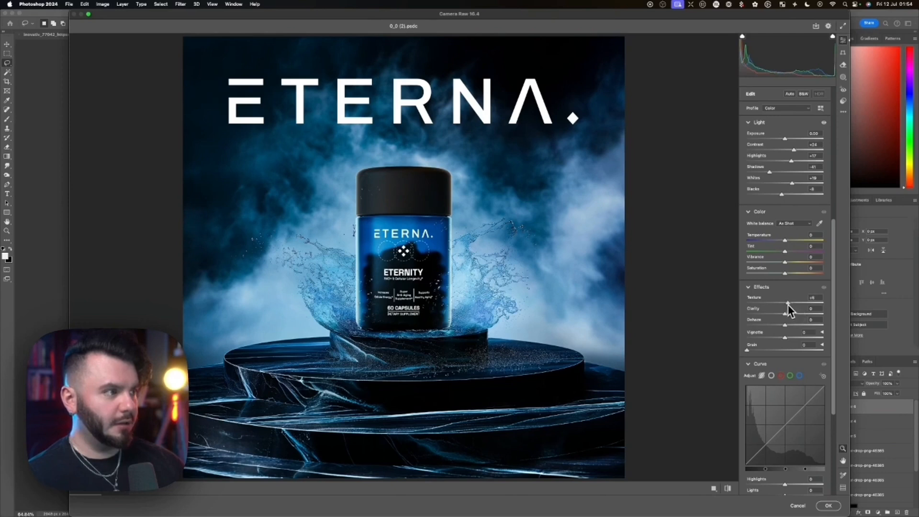
Step: Set texture to +15 and clarity to -20, add a little grain, and apply the Camera Raw adjustments
{"action": "left_click_drag", "start_coordinate": [785, 303], "coordinate": [784, 314]}
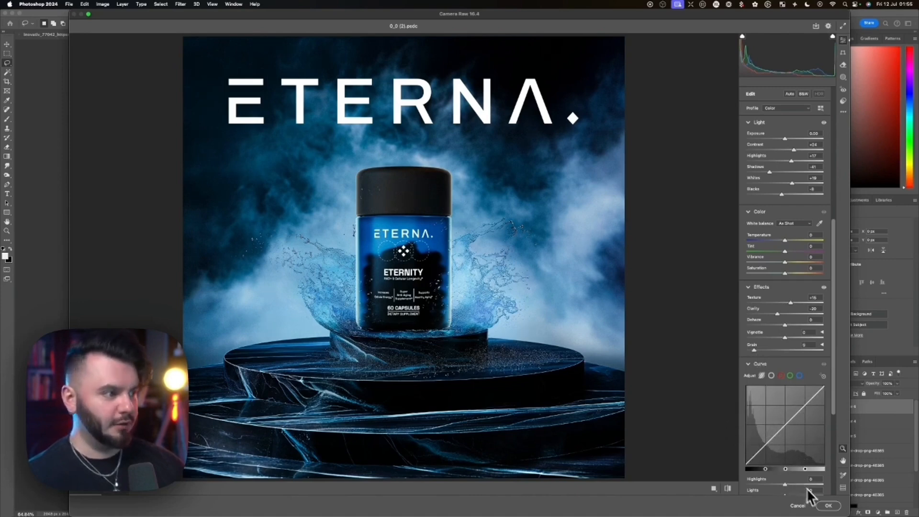
{"action": "left_click", "coordinate": [827, 505]}
{"action": "scroll", "coordinate": [627, 300], "scroll_direction": "down", "scroll_amount": 1}
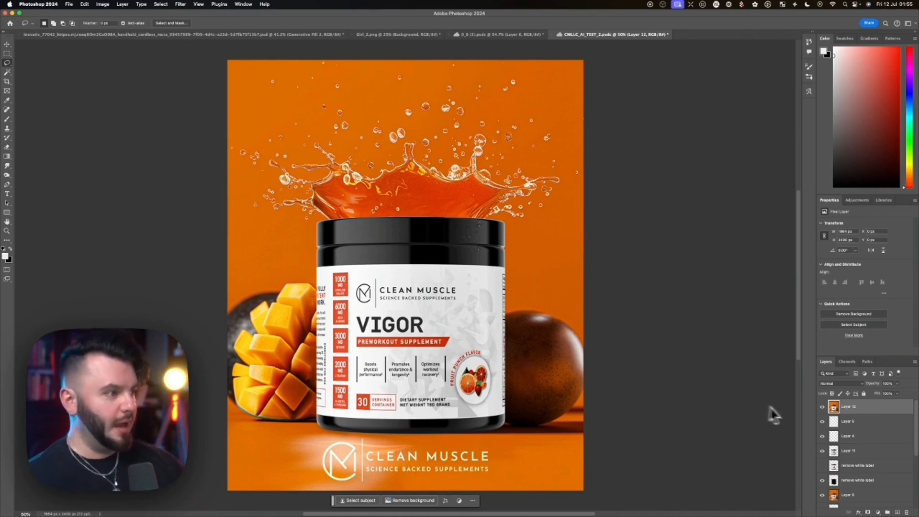
Step: Look through the layer stack of the Clean Muscle Vigor composition in CMLLC_AI_TEST_2
{"action": "scroll", "coordinate": [831, 424], "scroll_direction": "down", "scroll_amount": 3}
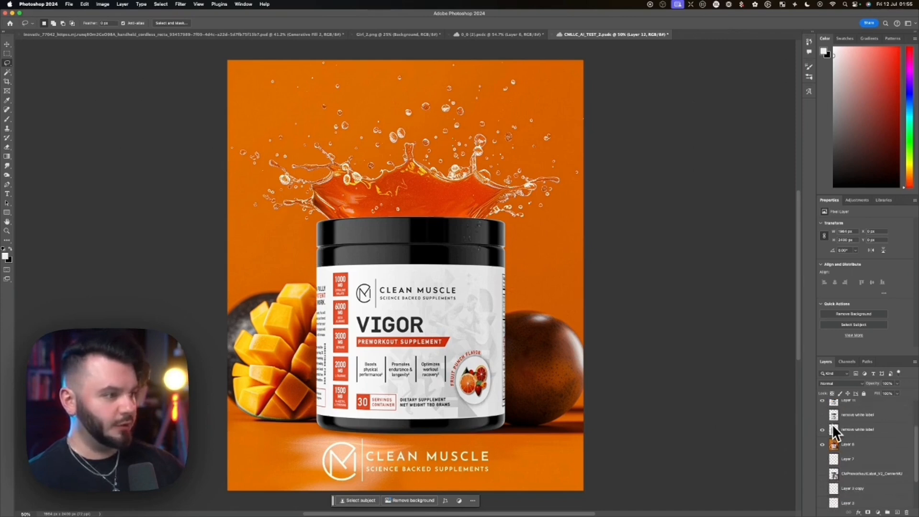
{"action": "scroll", "coordinate": [832, 424], "scroll_direction": "down", "scroll_amount": 3}
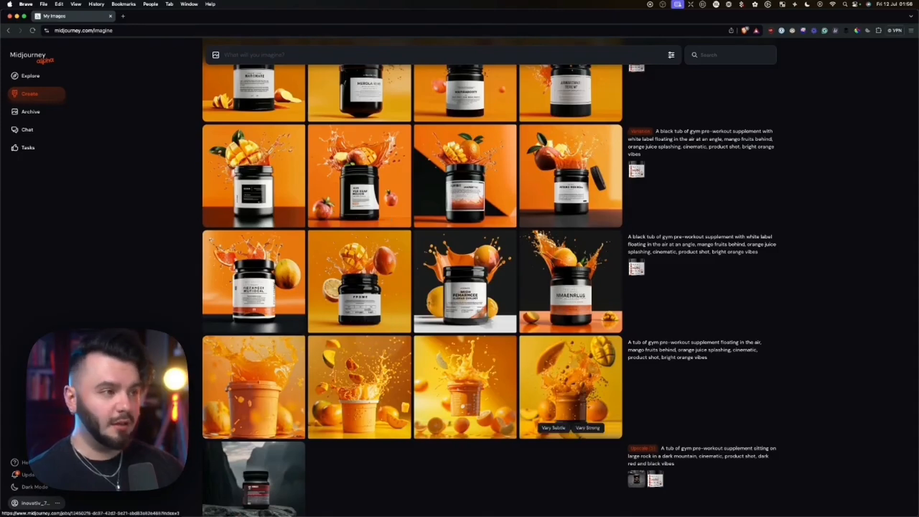
Step: Browse the orange pre-workout tub generations in Midjourney and open the upscaled PROMIITERNA tub with mangoes
{"action": "scroll", "coordinate": [556, 314], "scroll_direction": "up", "scroll_amount": 2}
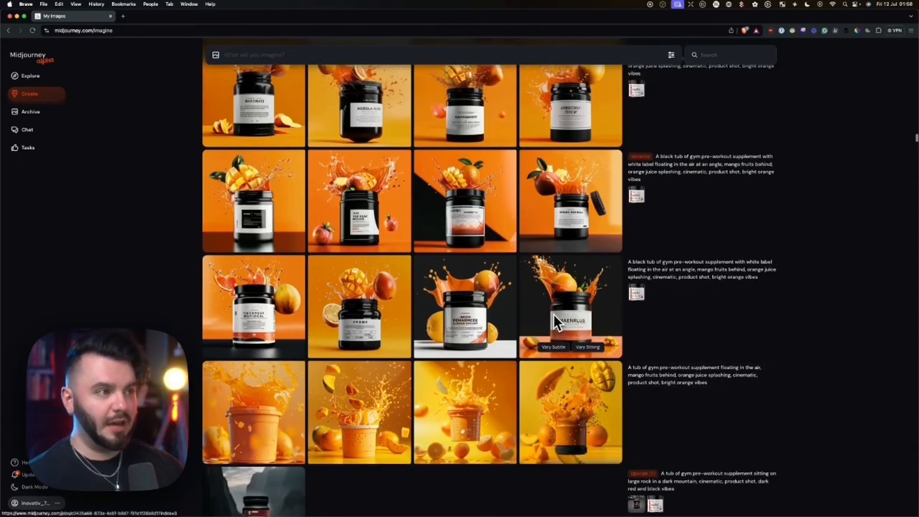
{"action": "scroll", "coordinate": [540, 295], "scroll_direction": "up", "scroll_amount": 5}
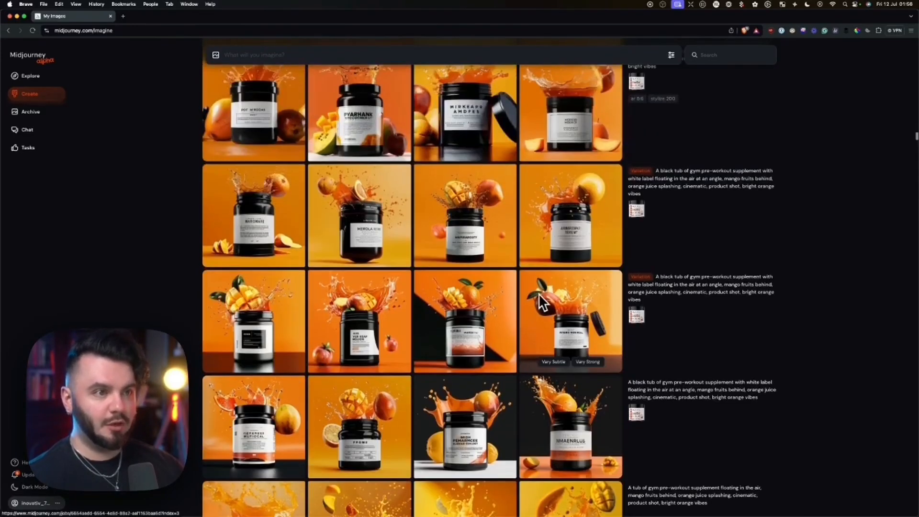
{"action": "scroll", "coordinate": [538, 294], "scroll_direction": "up", "scroll_amount": 4}
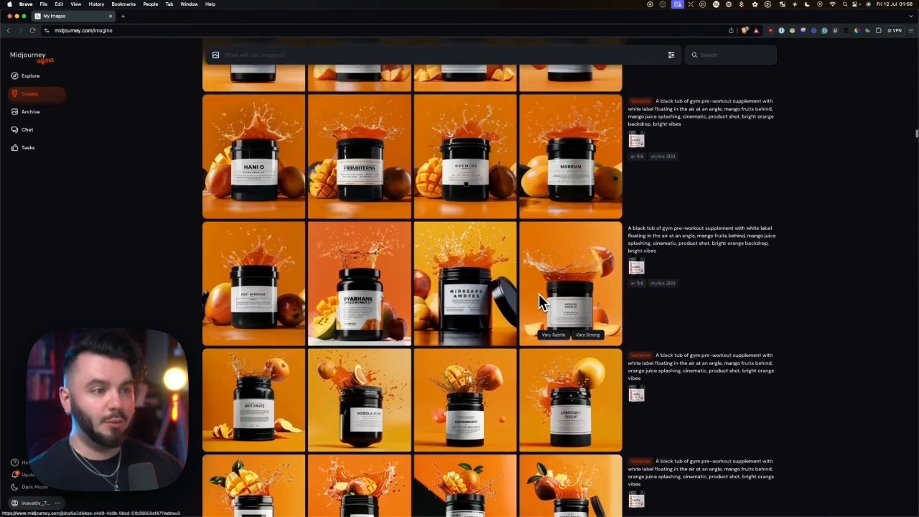
{"action": "scroll", "coordinate": [538, 294], "scroll_direction": "up", "scroll_amount": 8}
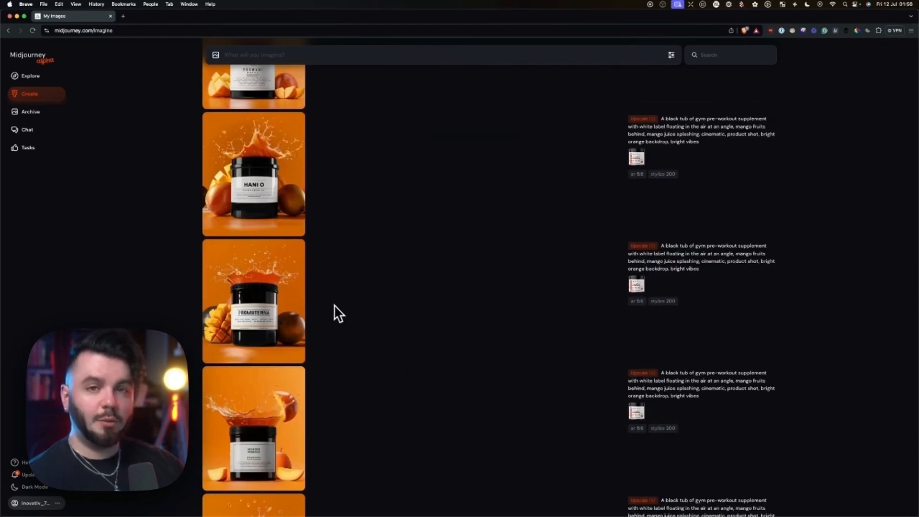
{"action": "left_click", "coordinate": [244, 286]}
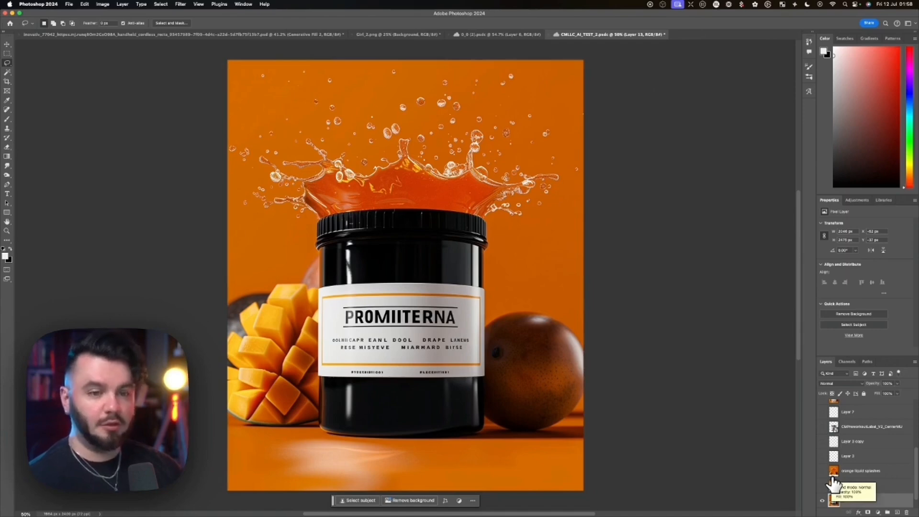
Step: Toggle the top layer in Photoshop to compare the finished Vigor composite with the original PROMIITERNA image
{"action": "scroll", "coordinate": [851, 447], "scroll_direction": "up", "scroll_amount": 5}
{"action": "left_click", "coordinate": [822, 406]}
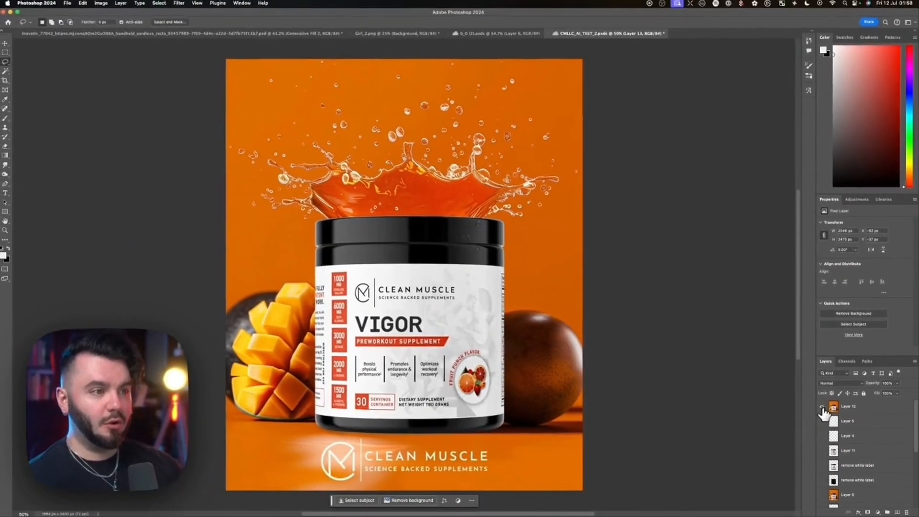
{"action": "left_click", "coordinate": [822, 407]}
{"action": "scroll", "coordinate": [842, 440], "scroll_direction": "down", "scroll_amount": 5}
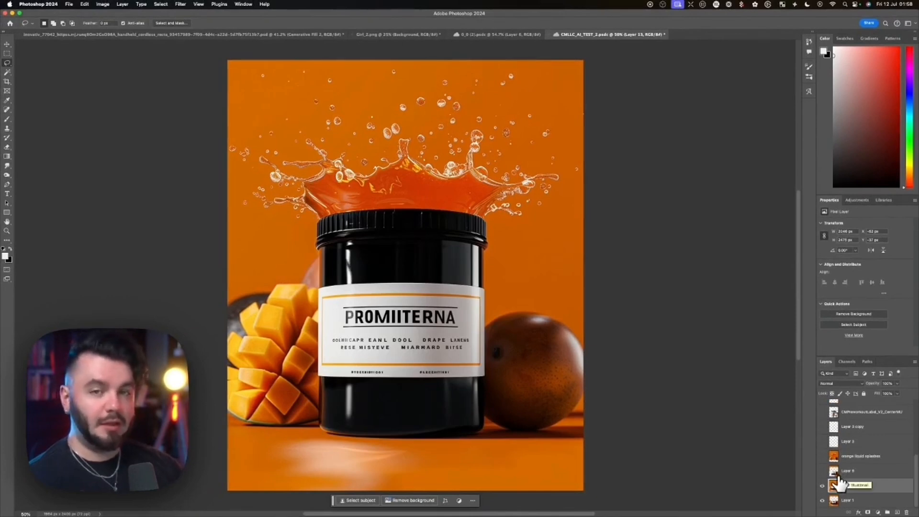
Step: Hide Layer 13 and show the orange liquid splashes layer together with the layers directly beneath and above it
{"action": "left_click", "coordinate": [822, 485]}
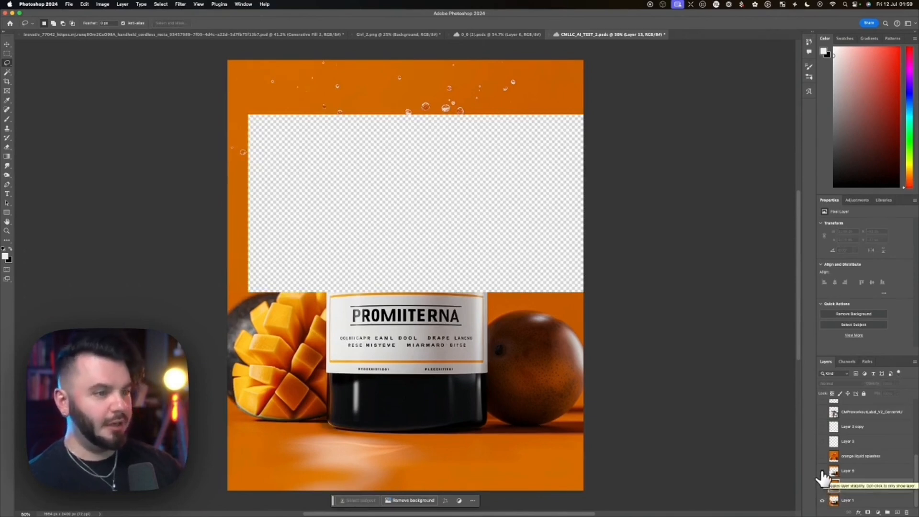
{"action": "left_click", "coordinate": [822, 477]}
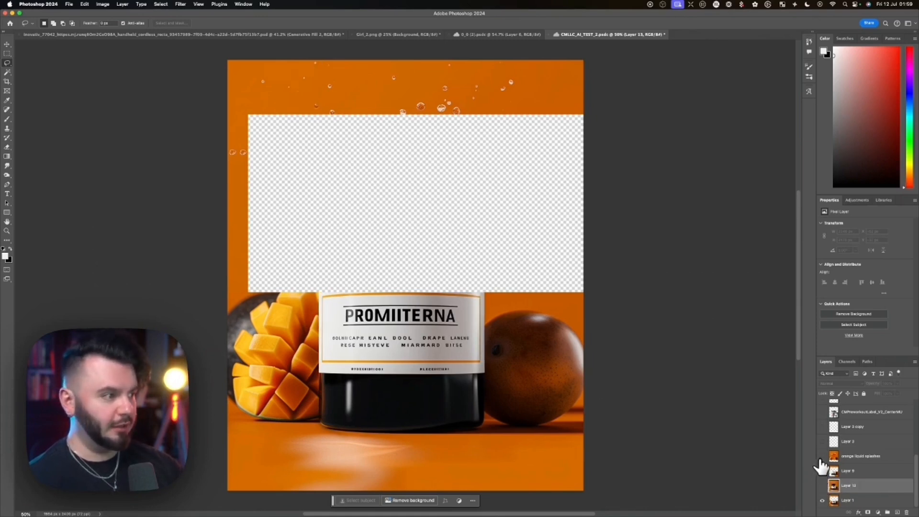
{"action": "left_click", "coordinate": [822, 456]}
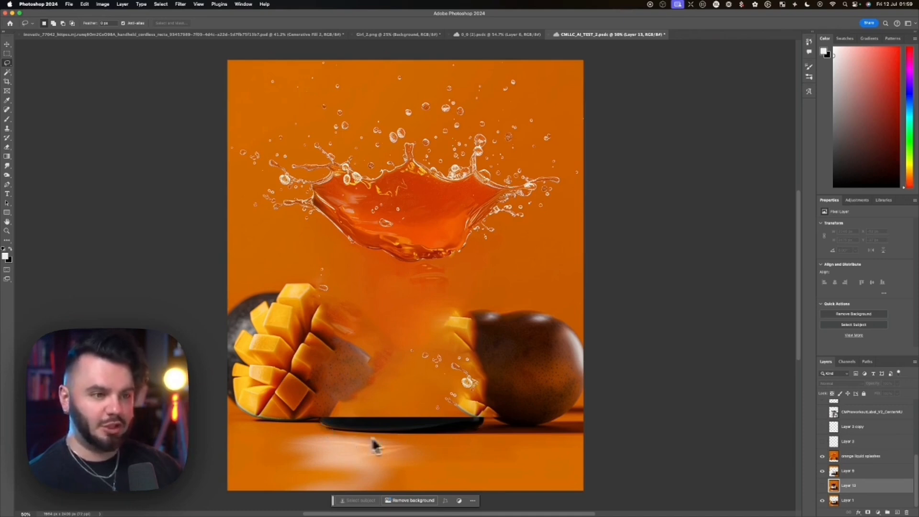
{"action": "scroll", "coordinate": [834, 437], "scroll_direction": "up", "scroll_amount": 2}
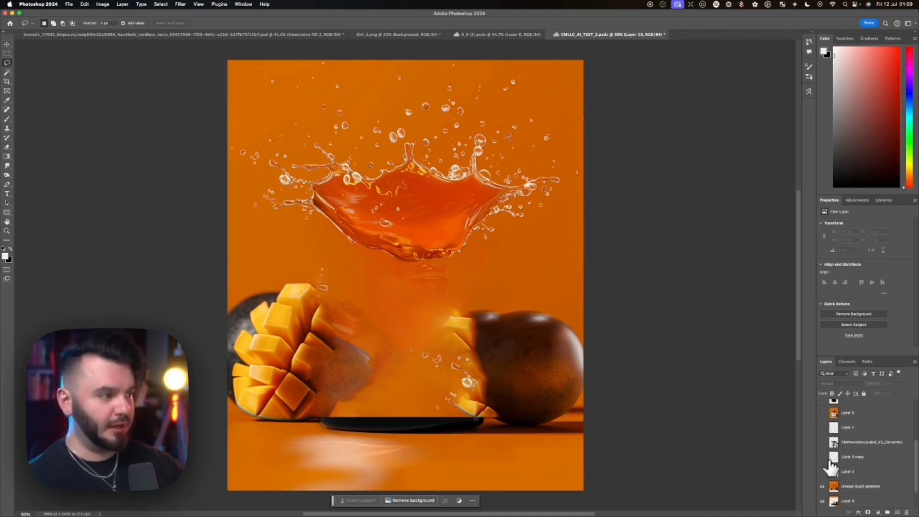
{"action": "left_click", "coordinate": [821, 486]}
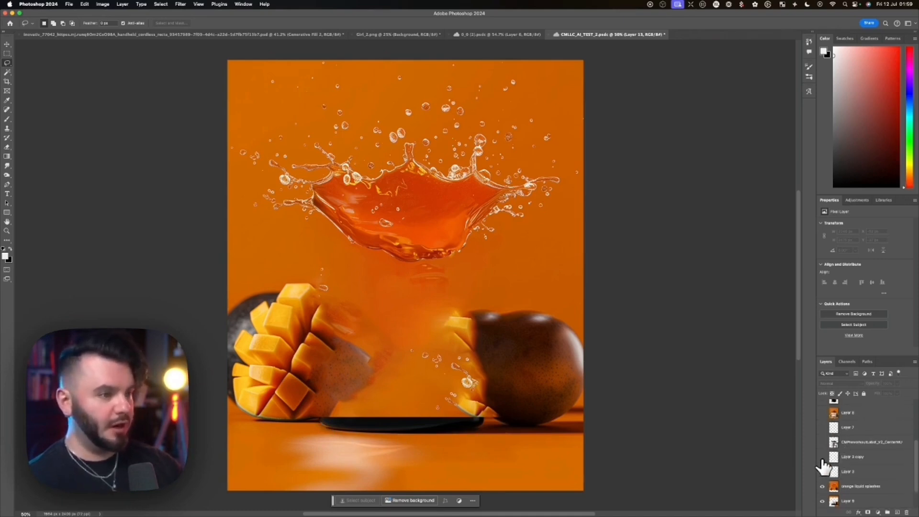
{"action": "left_click", "coordinate": [822, 467]}
{"action": "scroll", "coordinate": [837, 453], "scroll_direction": "up", "scroll_amount": 1}
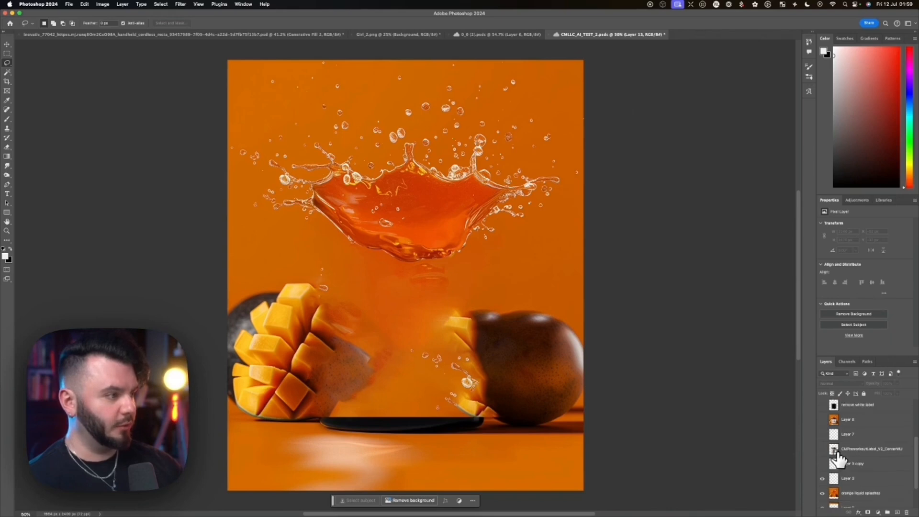
Step: Show Layer 11 so the Clean Muscle Vigor tub appears in front of the liquid splash and mangoes
{"action": "scroll", "coordinate": [824, 447], "scroll_direction": "up", "scroll_amount": 2}
{"action": "scroll", "coordinate": [824, 448], "scroll_direction": "up", "scroll_amount": 2}
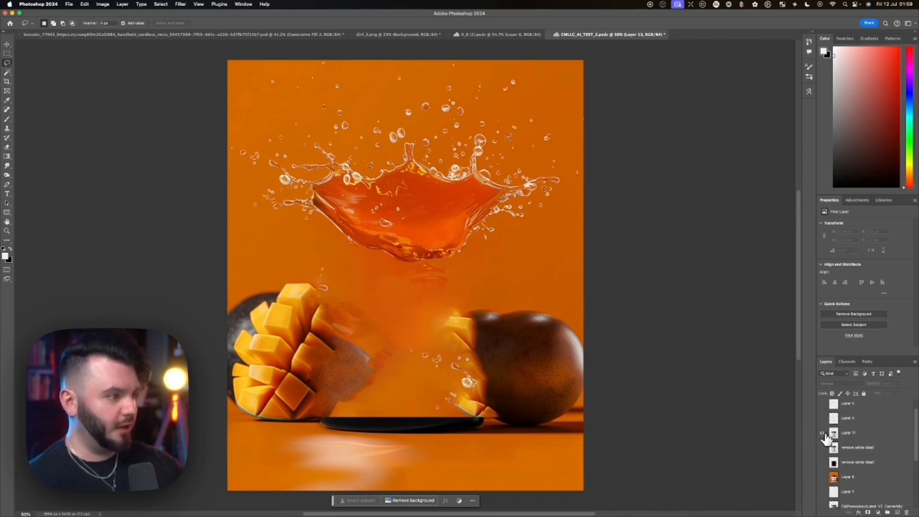
{"action": "left_click", "coordinate": [822, 433]}
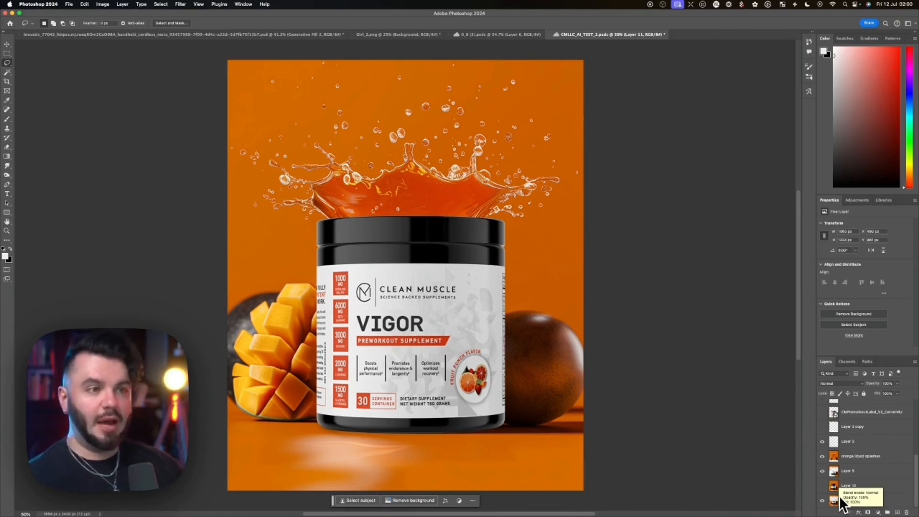
Step: Review the lower layers, then select and show the dark "remove white label" layer directly above Layer 11
{"action": "scroll", "coordinate": [854, 467], "scroll_direction": "up", "scroll_amount": 5}
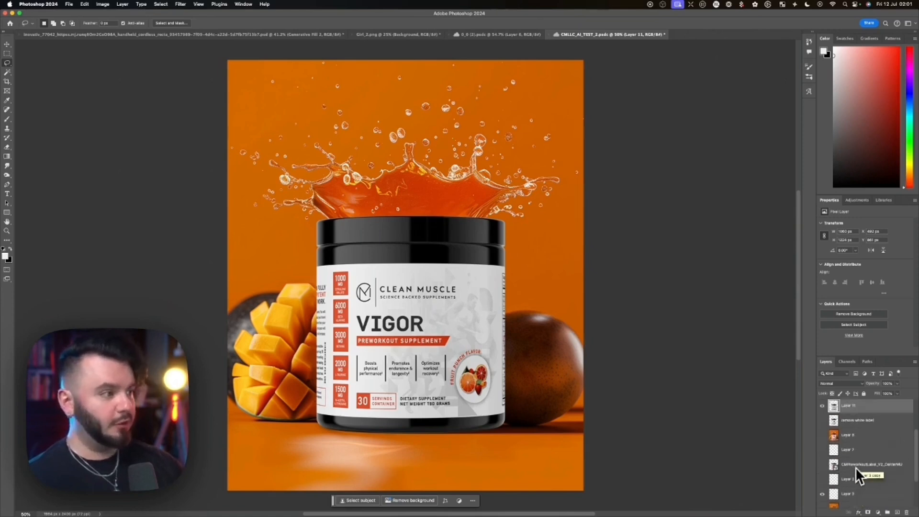
{"action": "scroll", "coordinate": [855, 467], "scroll_direction": "down", "scroll_amount": 5}
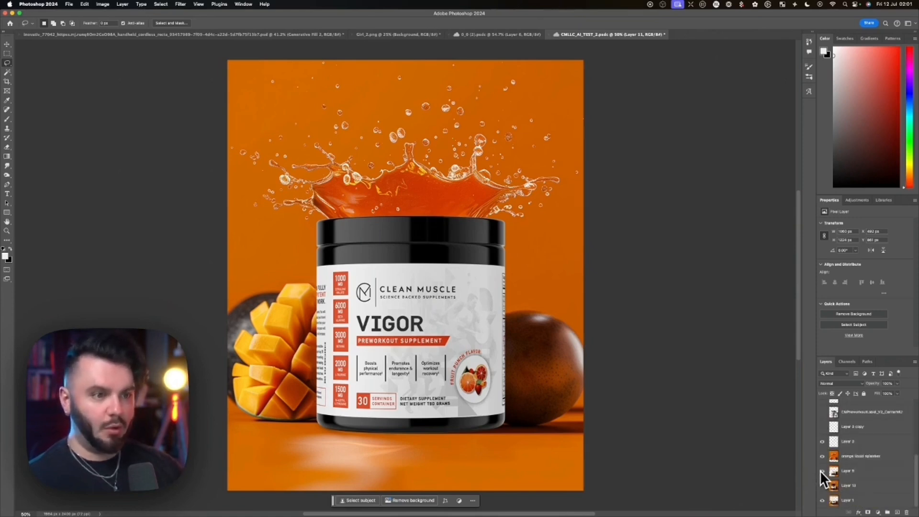
{"action": "scroll", "coordinate": [837, 461], "scroll_direction": "up", "scroll_amount": 3}
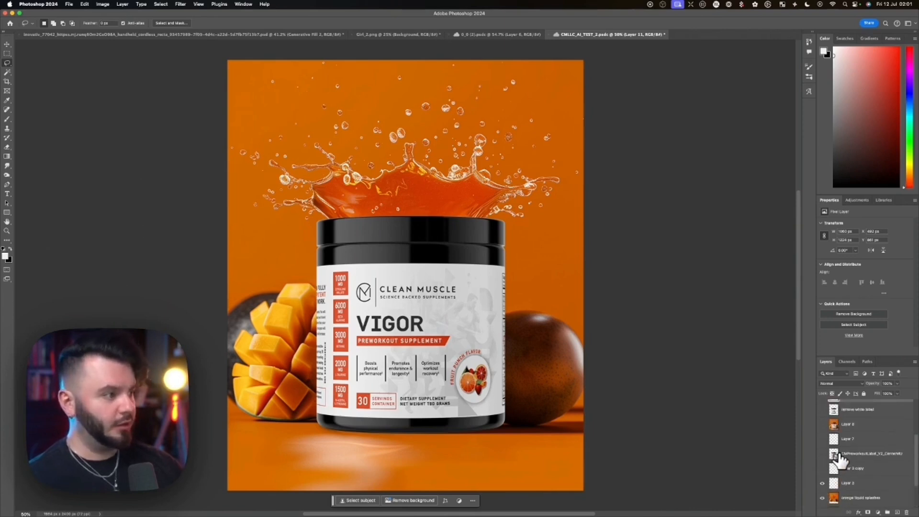
{"action": "scroll", "coordinate": [838, 461], "scroll_direction": "up", "scroll_amount": 3}
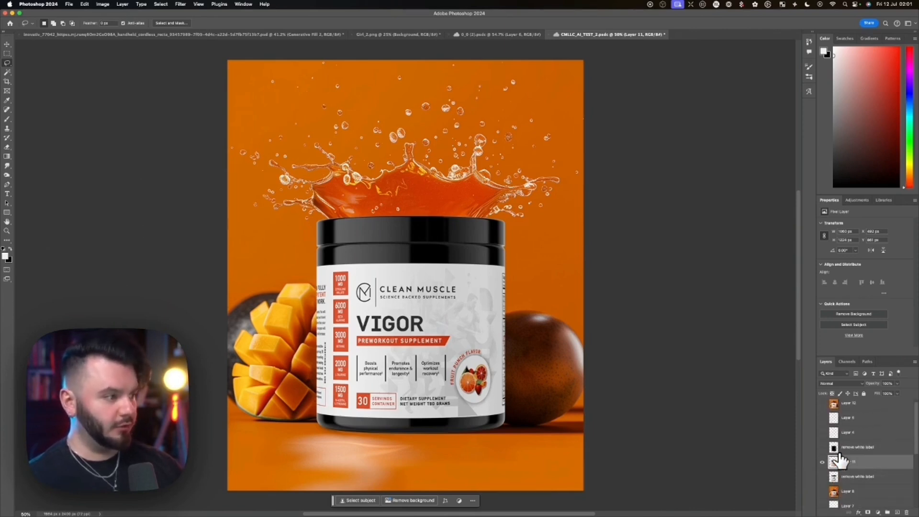
{"action": "scroll", "coordinate": [839, 460], "scroll_direction": "up", "scroll_amount": 1}
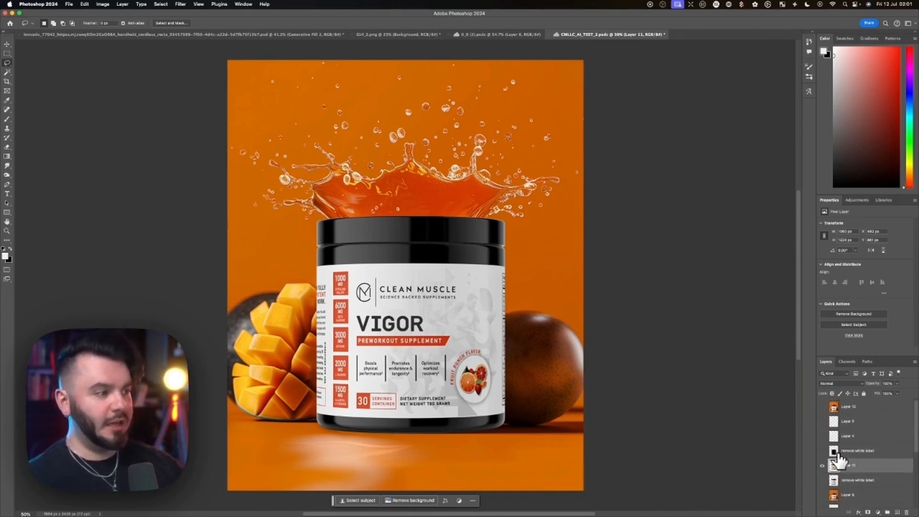
{"action": "left_click", "coordinate": [838, 453]}
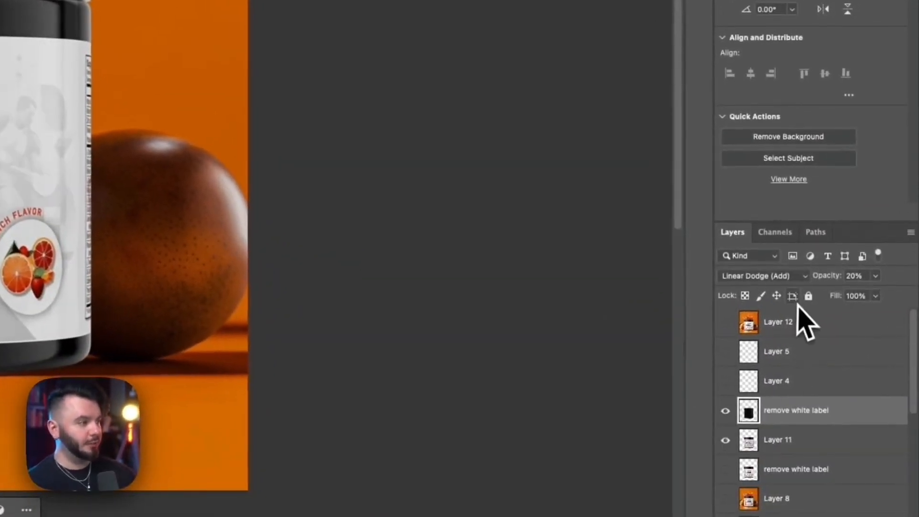
Step: Set the upper "remove white label" layer to Normal blending at 100% opacity to reveal its dark content
{"action": "left_click", "coordinate": [788, 280]}
{"action": "left_click", "coordinate": [787, 280]}
{"action": "left_click", "coordinate": [789, 282]}
{"action": "left_click", "coordinate": [757, 102]}
{"action": "left_click", "coordinate": [855, 275]}
{"action": "type", "text": "100"}
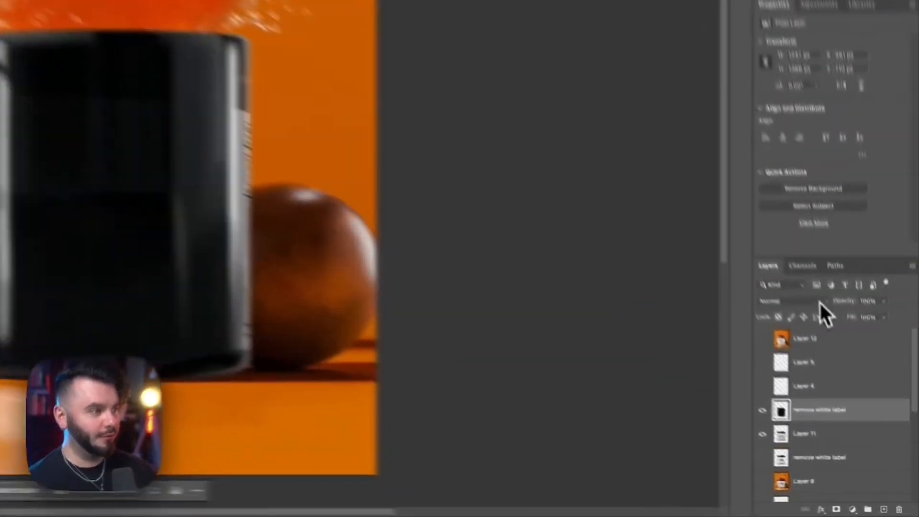
Step: Set the upper "remove white label" layer's blend mode to Linear Dodge (Add) and its opacity to 20%
{"action": "left_click", "coordinate": [851, 383]}
{"action": "left_click", "coordinate": [774, 421]}
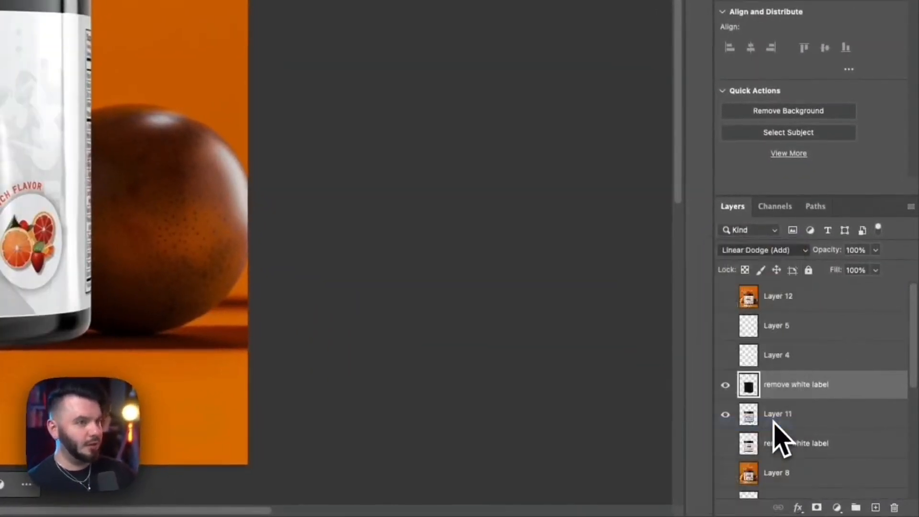
{"action": "left_click", "coordinate": [851, 251]}
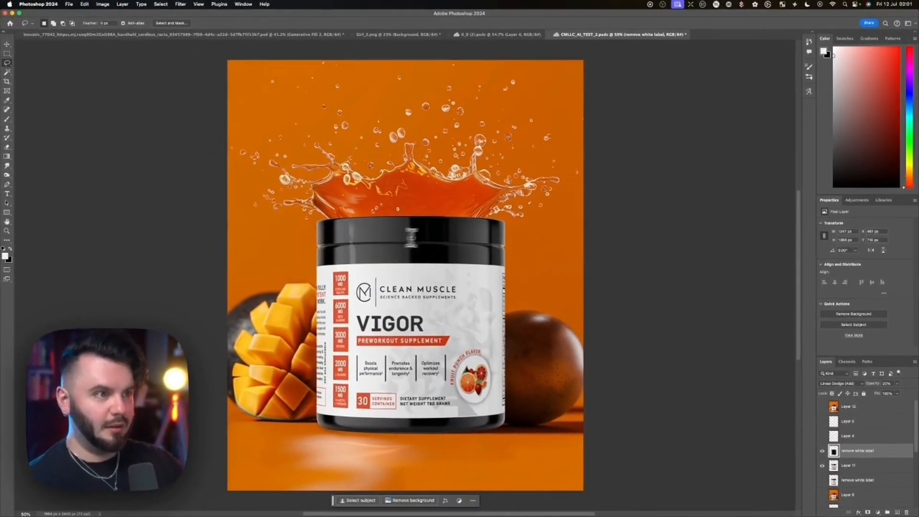
Step: Free-transform the upper "remove white label" layer, slightly adjusting its edges and lower corner to fit its reflections around the tub
{"action": "key", "text": "super+t"}
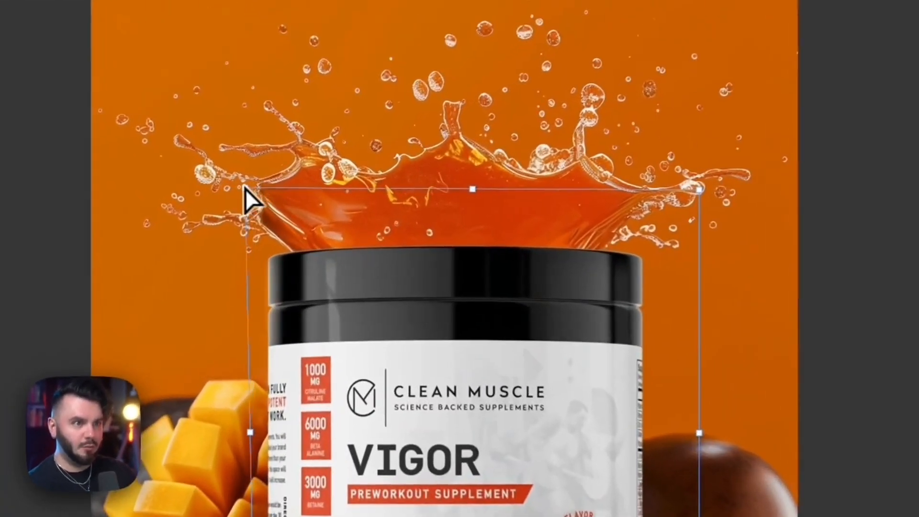
{"action": "left_click_drag", "start_coordinate": [245, 187], "coordinate": [250, 185]}
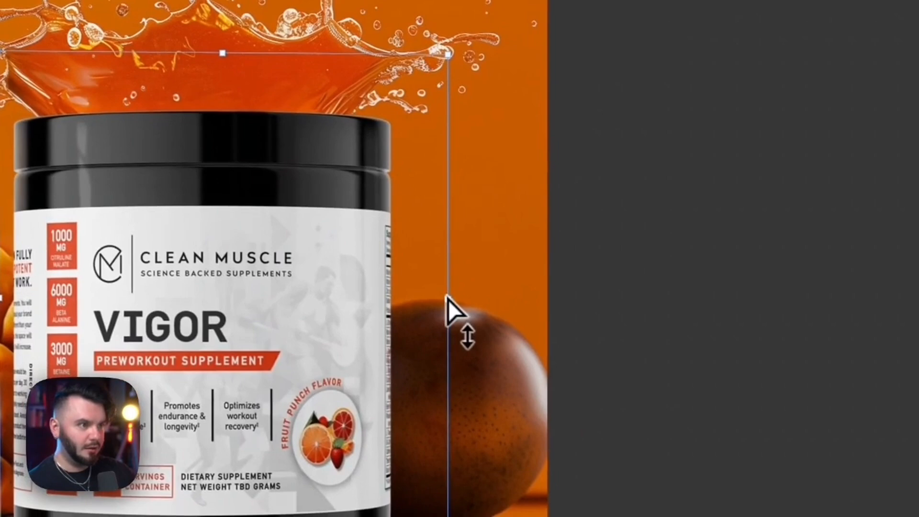
{"action": "left_click_drag", "start_coordinate": [448, 299], "coordinate": [458, 300]}
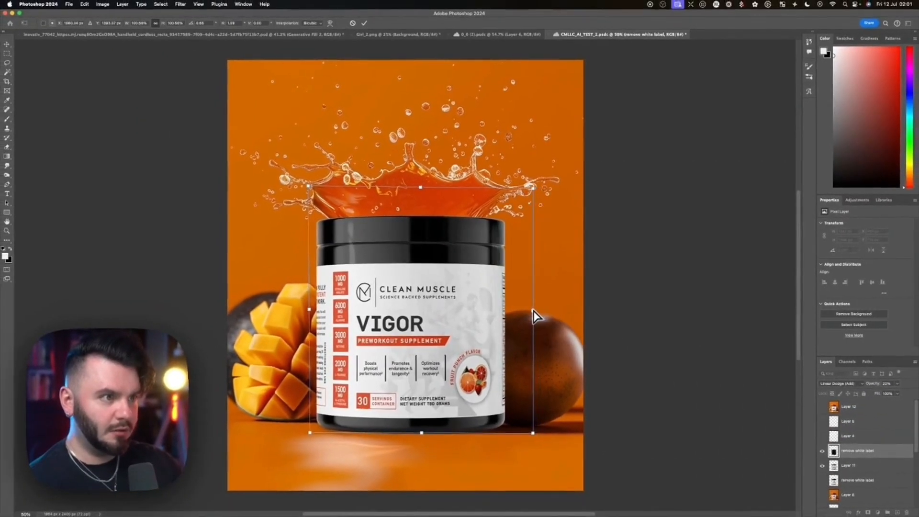
{"action": "left_click_drag", "start_coordinate": [533, 311], "coordinate": [538, 311]}
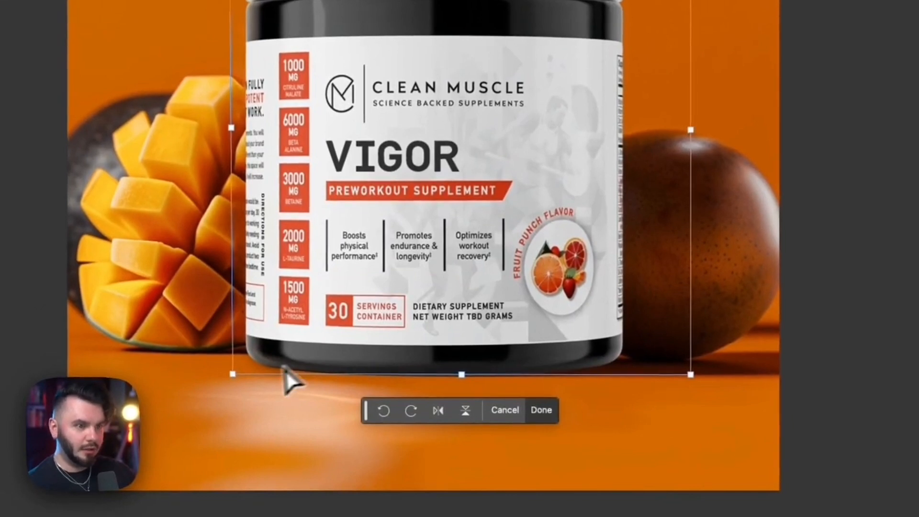
{"action": "left_click_drag", "start_coordinate": [233, 376], "coordinate": [237, 354]}
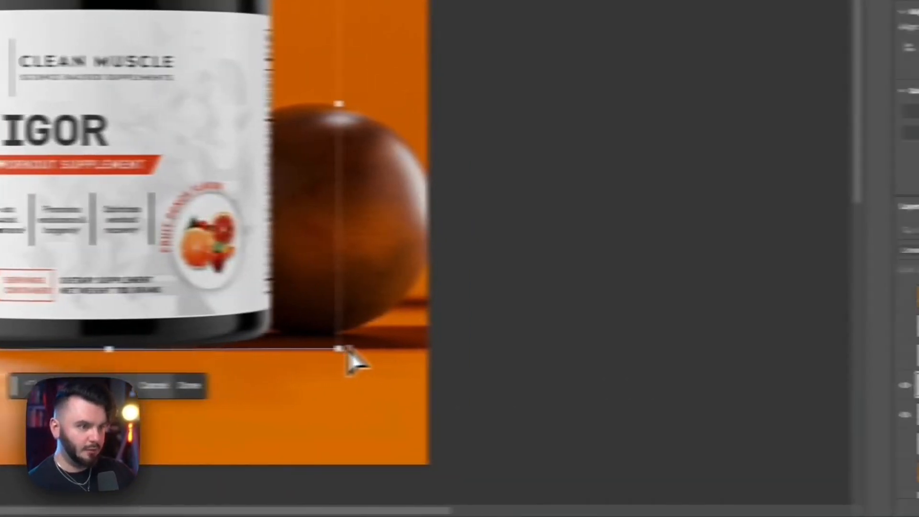
{"action": "key", "text": "Return"}
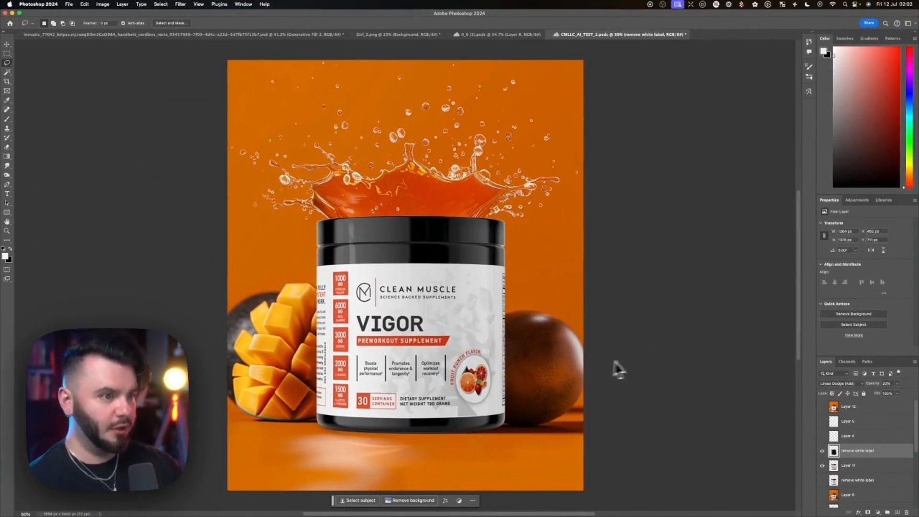
Step: Darken Layer 11 with Curves, mapping input 101 to output 76 and input 200 to output 188
{"action": "left_click", "coordinate": [856, 466]}
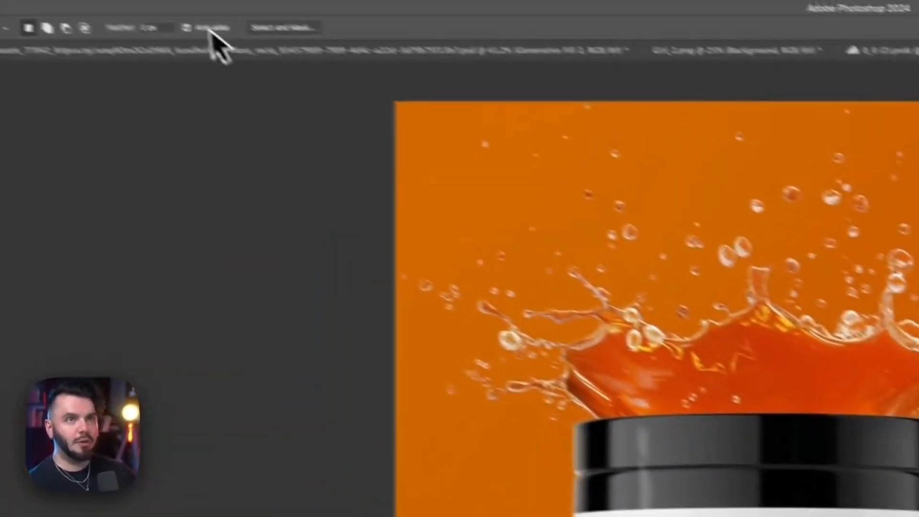
{"action": "left_click", "coordinate": [208, 7]}
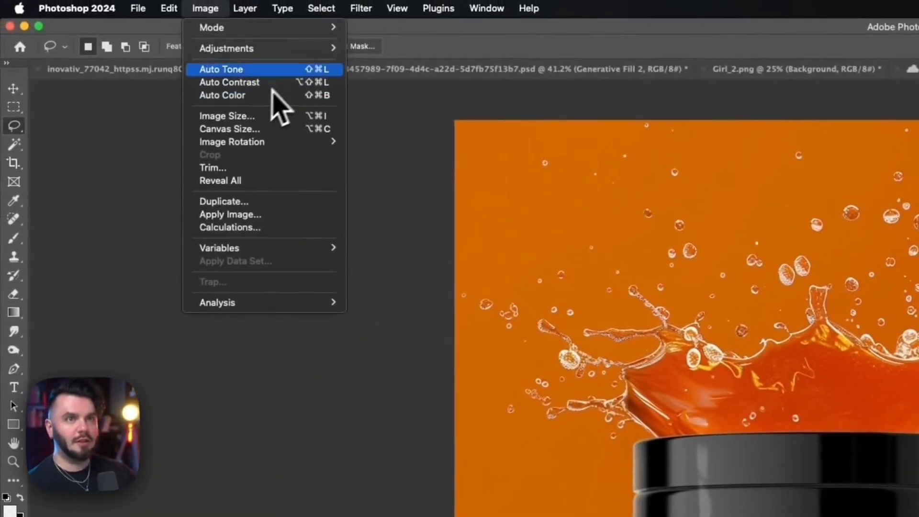
{"action": "mouse_move", "coordinate": [287, 48]}
{"action": "left_click", "coordinate": [401, 76]}
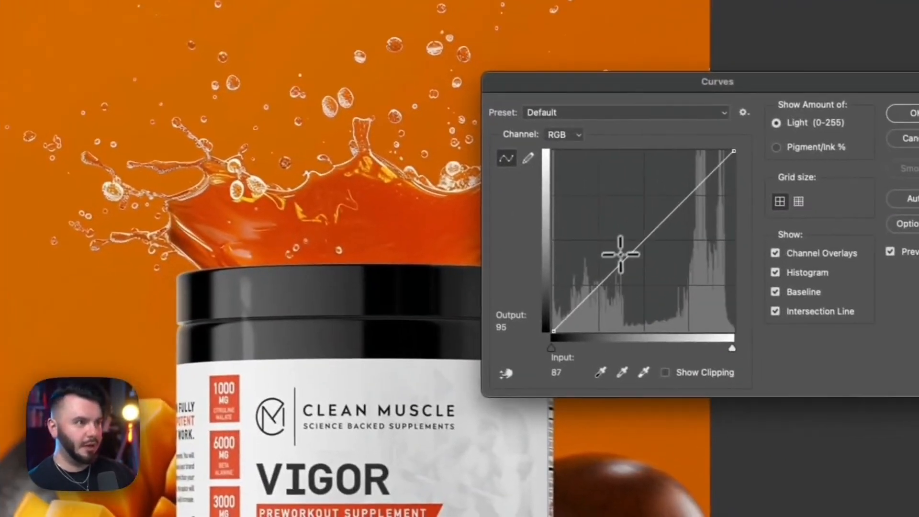
{"action": "left_click_drag", "start_coordinate": [616, 260], "coordinate": [624, 284]}
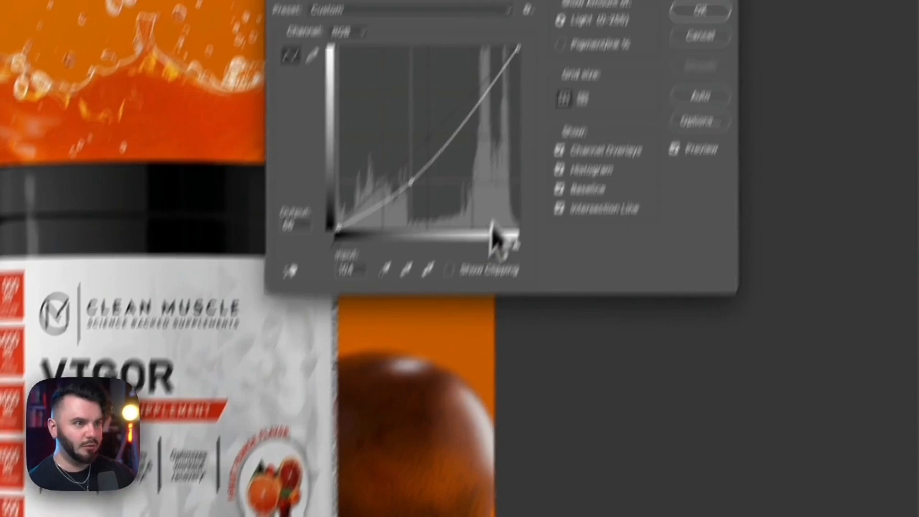
{"action": "left_click_drag", "start_coordinate": [494, 79], "coordinate": [478, 90]}
{"action": "left_click_drag", "start_coordinate": [438, 197], "coordinate": [437, 196]}
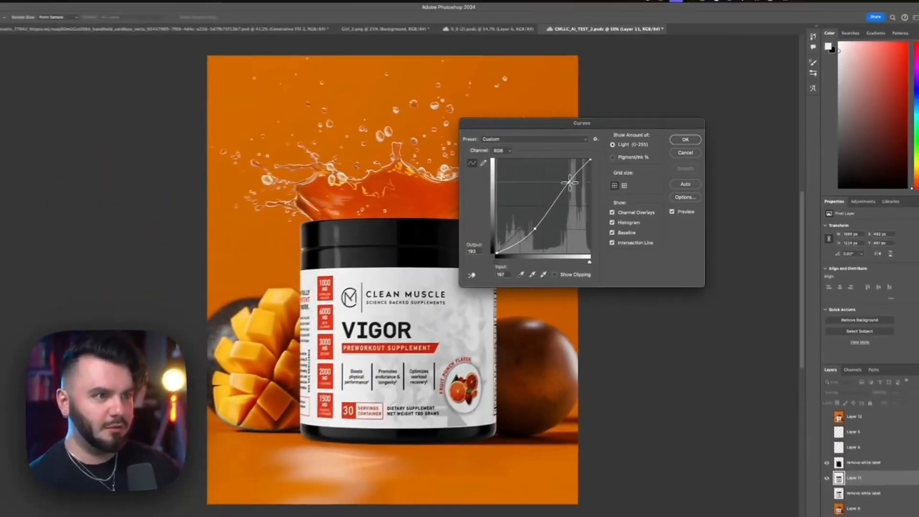
{"action": "left_click_drag", "start_coordinate": [569, 182], "coordinate": [576, 182]}
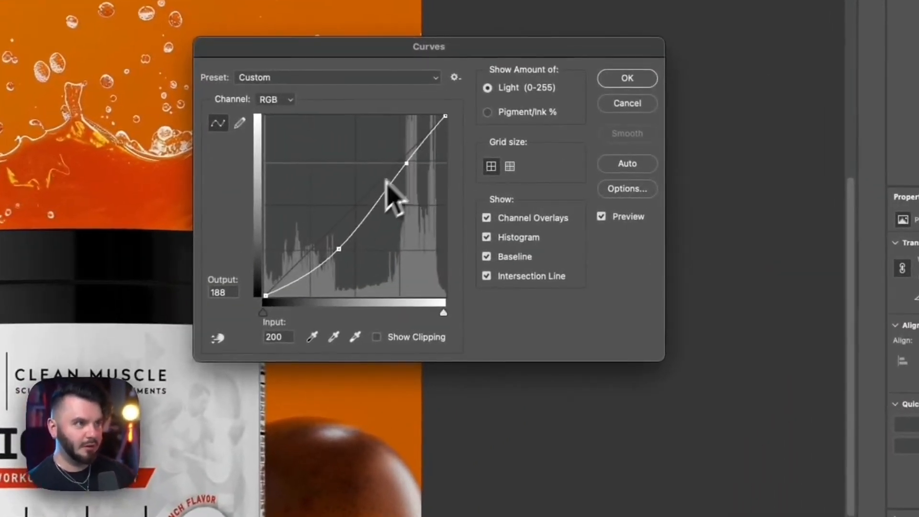
{"action": "left_click", "coordinate": [344, 247]}
{"action": "left_click_drag", "start_coordinate": [339, 247], "coordinate": [338, 241]}
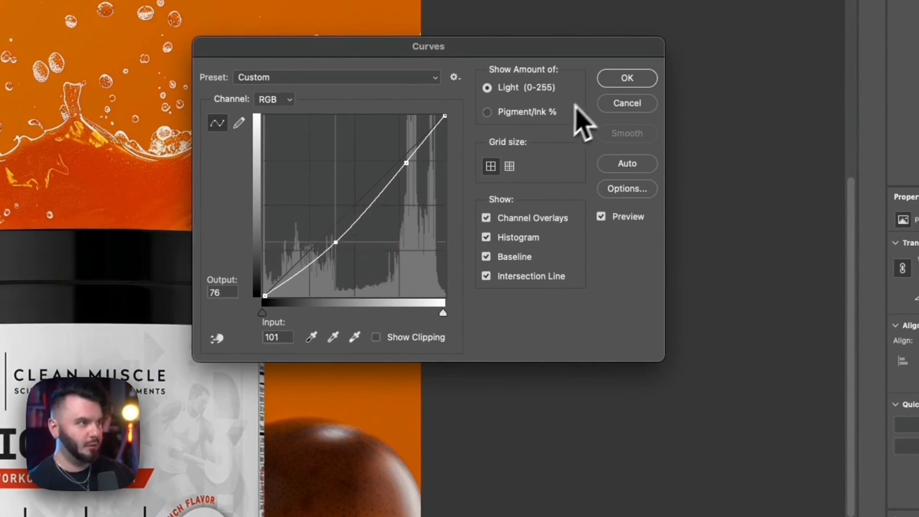
{"action": "left_click", "coordinate": [608, 85]}
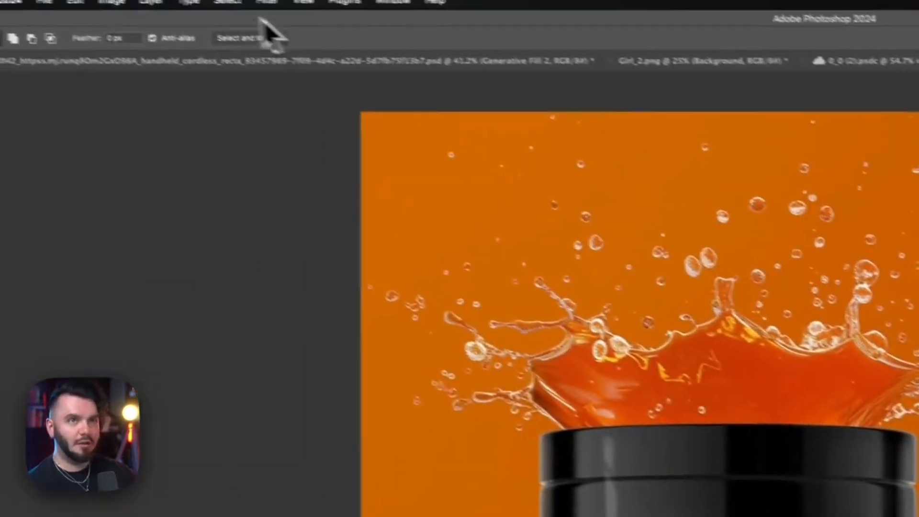
Step: Brighten the upper "remove white label" layer with Curves, lifting the highlights and mapping input 49 to output 104
{"action": "left_click", "coordinate": [194, 7]}
{"action": "mouse_move", "coordinate": [297, 62]}
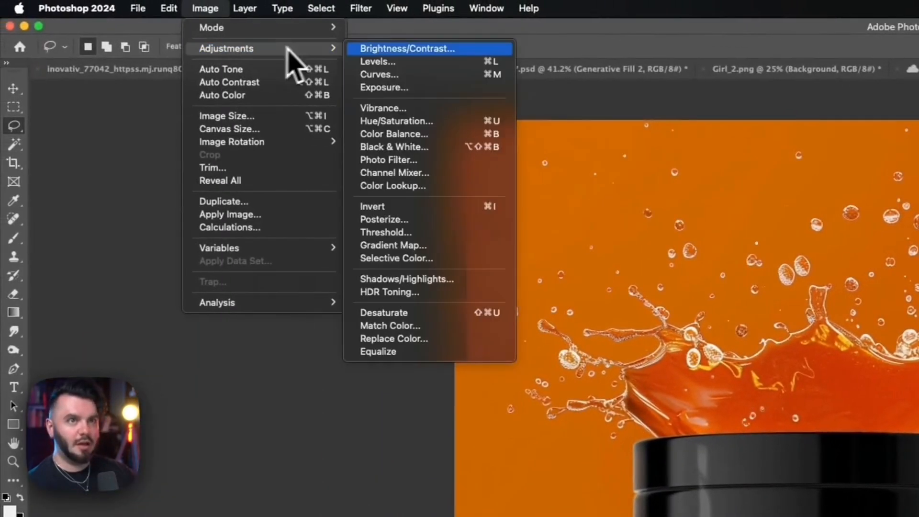
{"action": "left_click", "coordinate": [389, 74]}
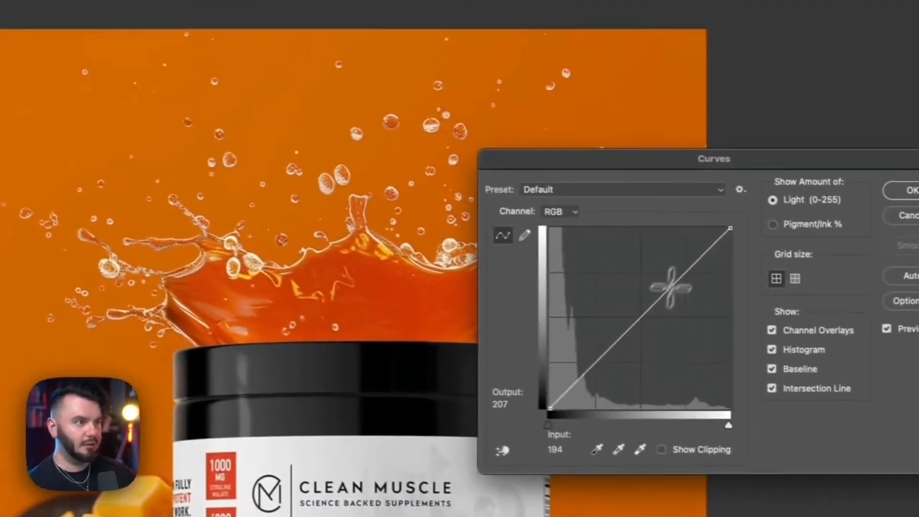
{"action": "left_click_drag", "start_coordinate": [670, 287], "coordinate": [651, 243]}
{"action": "mouse_move", "coordinate": [581, 349]}
{"action": "left_mouse_down"}
{"action": "mouse_move", "coordinate": [570, 324]}
{"action": "mouse_move", "coordinate": [574, 333]}
{"action": "left_mouse_up"}
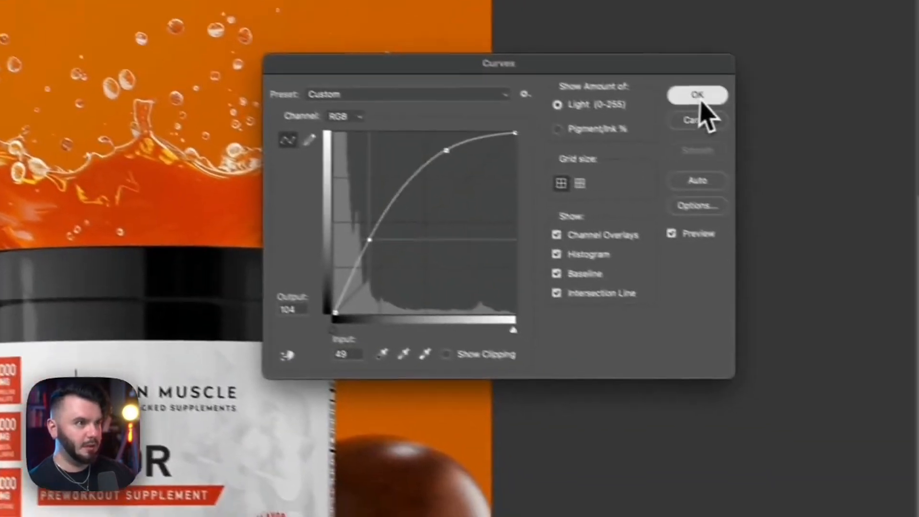
{"action": "left_click", "coordinate": [900, 188]}
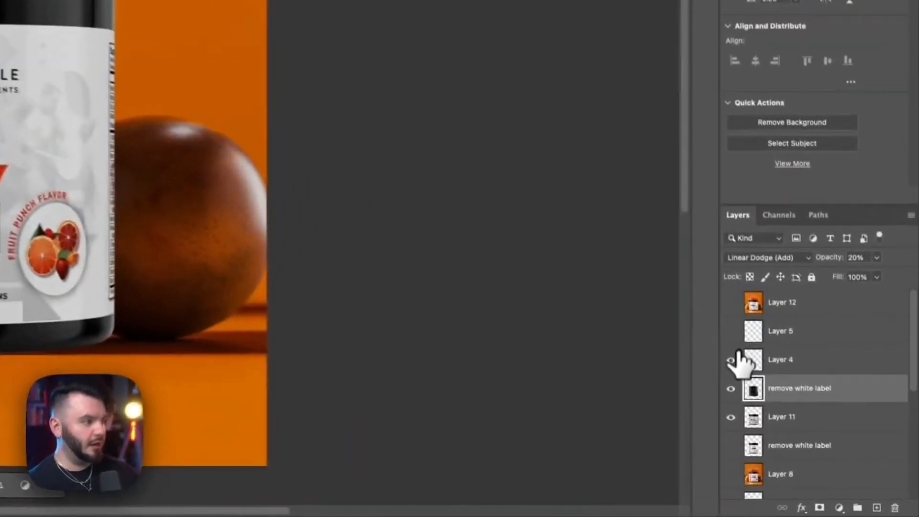
Step: Show Layer 4 with the Clean Muscle logo on the orange surface below the tub
{"action": "scroll", "coordinate": [730, 363], "scroll_direction": "down", "scroll_amount": 5}
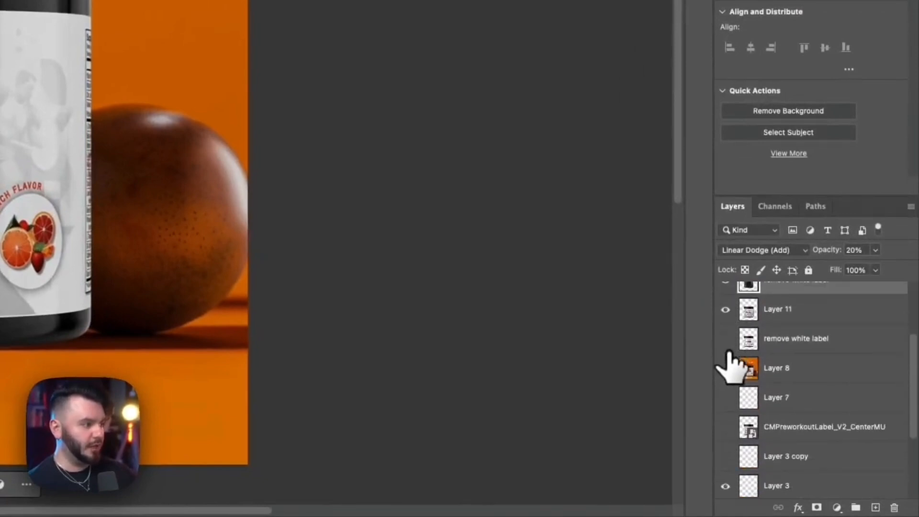
{"action": "scroll", "coordinate": [729, 364], "scroll_direction": "up", "scroll_amount": 3}
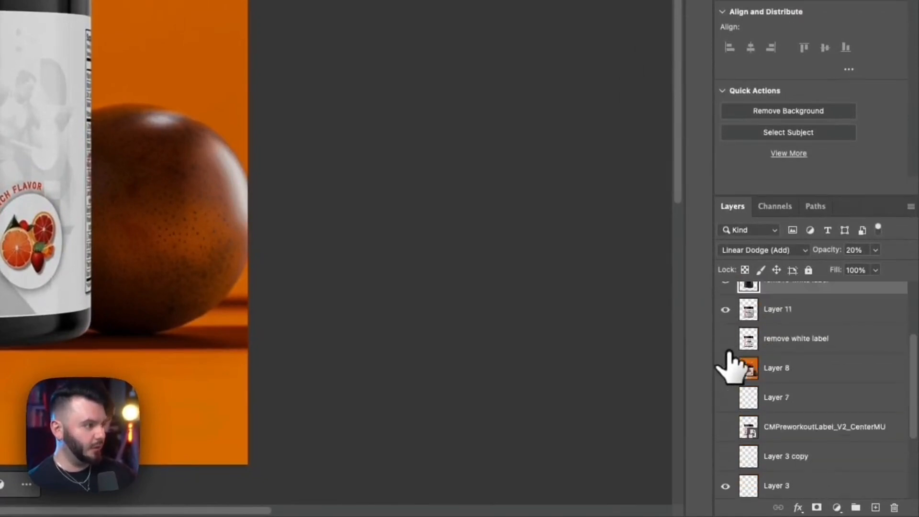
{"action": "left_click", "coordinate": [725, 398]}
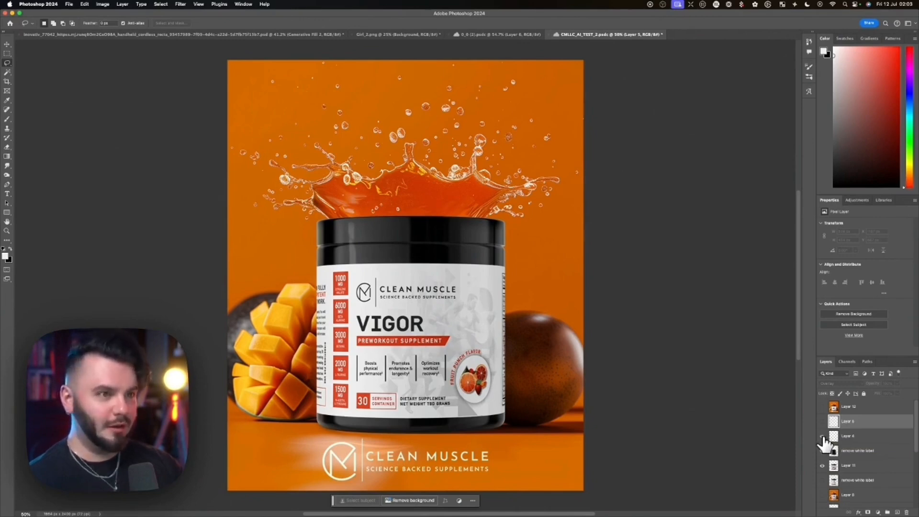
Step: Show Layer 5 with the water droplets on the tub's black lid
{"action": "scroll", "coordinate": [322, 235], "scroll_direction": "up", "scroll_amount": 3}
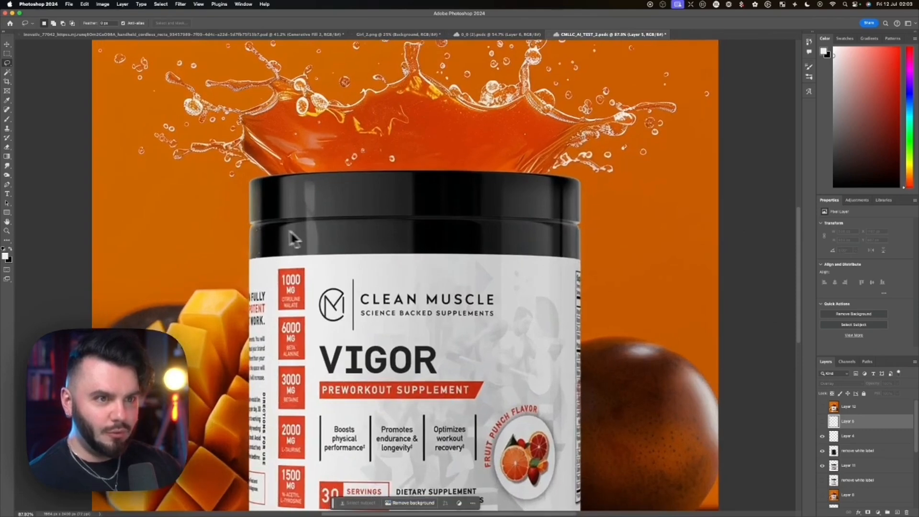
{"action": "scroll", "coordinate": [289, 232], "scroll_direction": "up", "scroll_amount": 2}
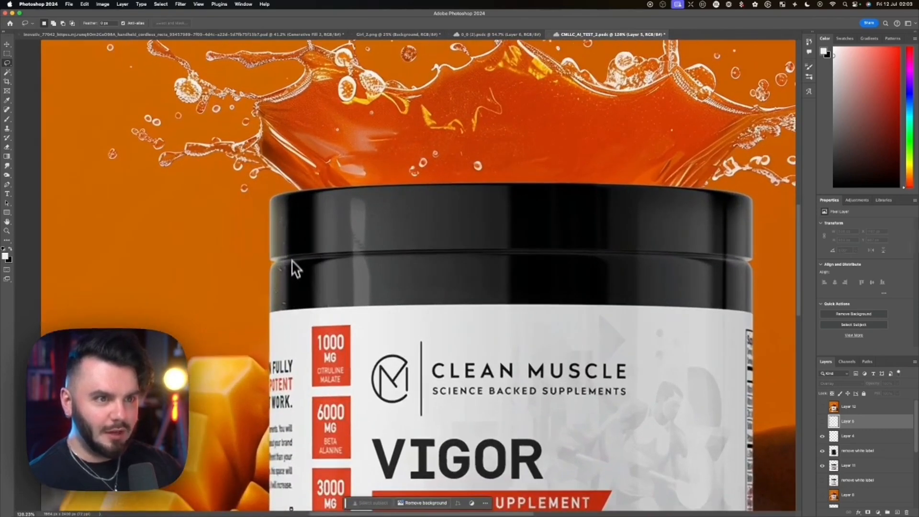
{"action": "left_click", "coordinate": [822, 422]}
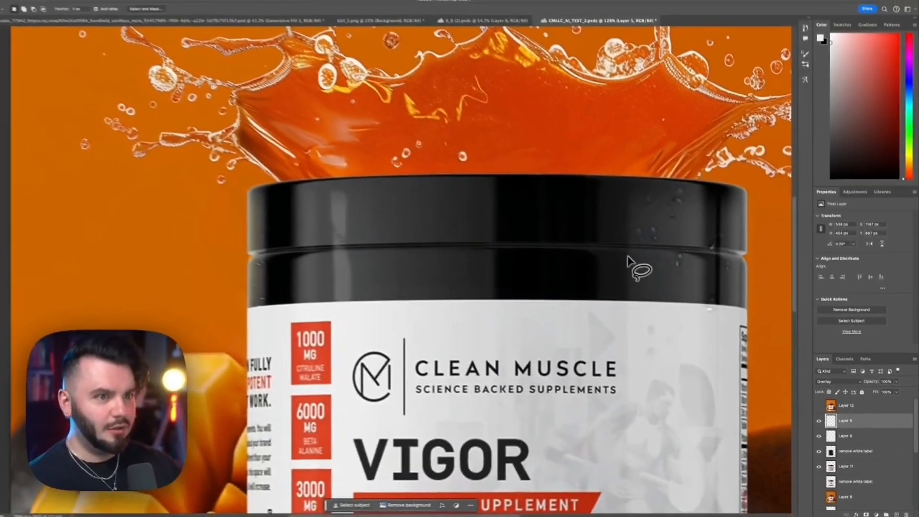
Step: Add a new layer above Layer 5 and fill it with the merged composite using Apply Image, with RGB channel and Multiply blending
{"action": "scroll", "coordinate": [639, 268], "scroll_direction": "down", "scroll_amount": 5}
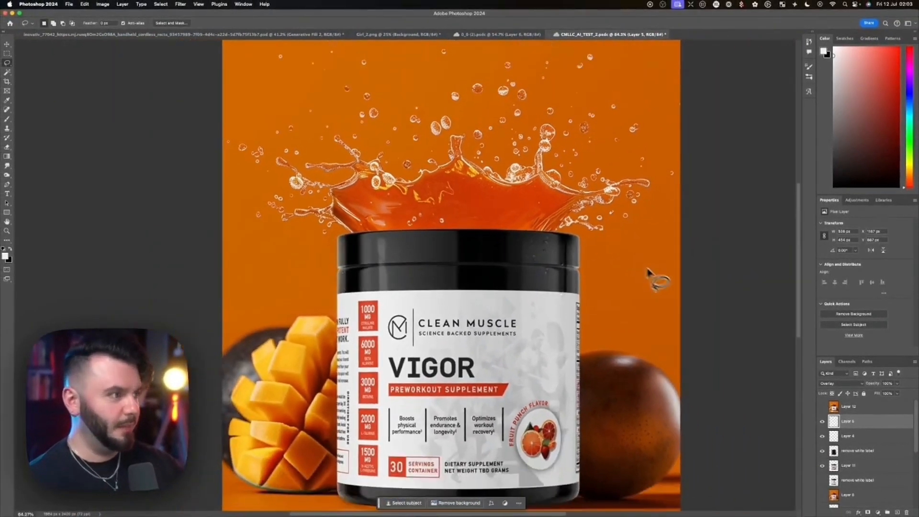
{"action": "left_click", "coordinate": [853, 434]}
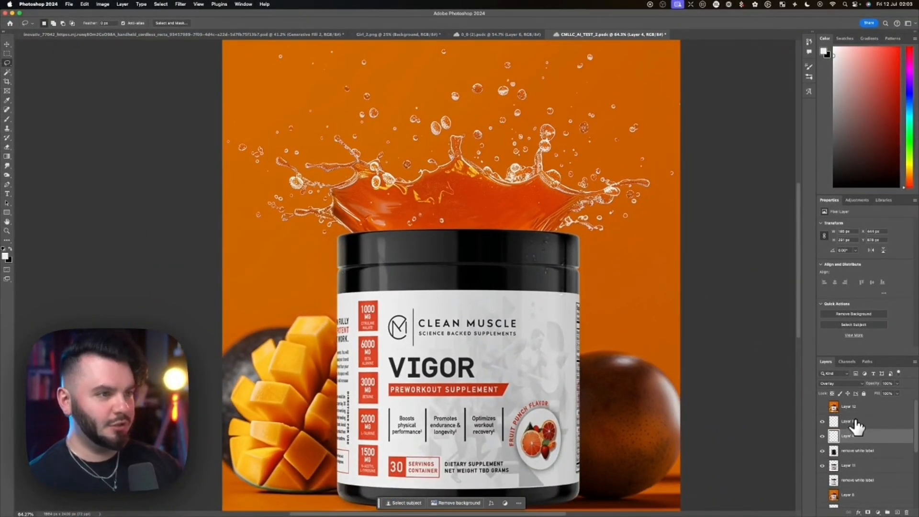
{"action": "left_click", "coordinate": [854, 421]}
{"action": "scroll", "coordinate": [553, 337], "scroll_direction": "down", "scroll_amount": 2}
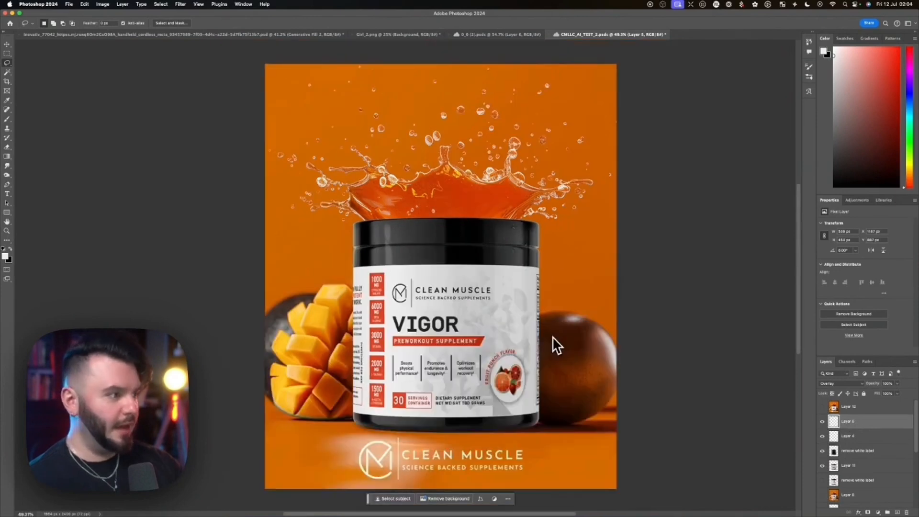
{"action": "left_click", "coordinate": [896, 512]}
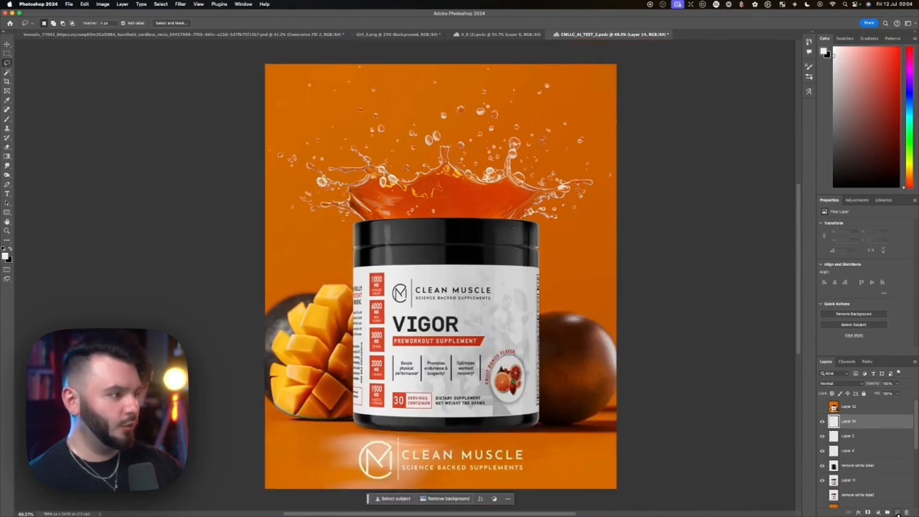
{"action": "left_click", "coordinate": [102, 4]}
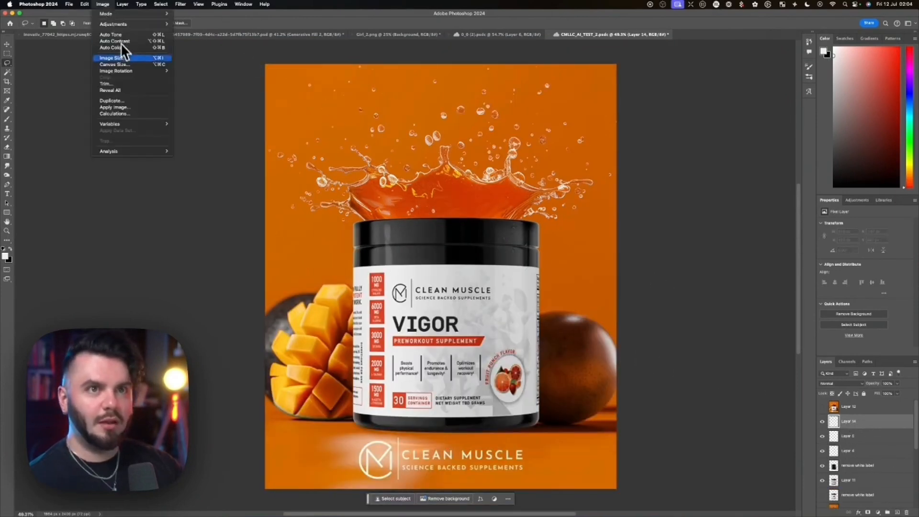
{"action": "left_click", "coordinate": [124, 107]}
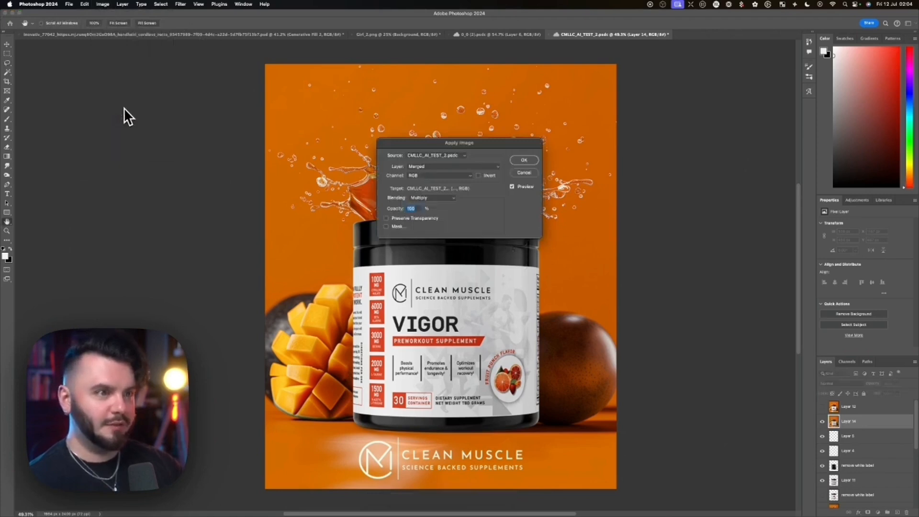
{"action": "key", "text": "Return"}
Step: Start the Camera Raw Filter on the merged layer, set Exposure to +0.30, raise Contrast and Highlights slightly, and lower Shadows slightly
{"action": "left_click", "coordinate": [181, 4]}
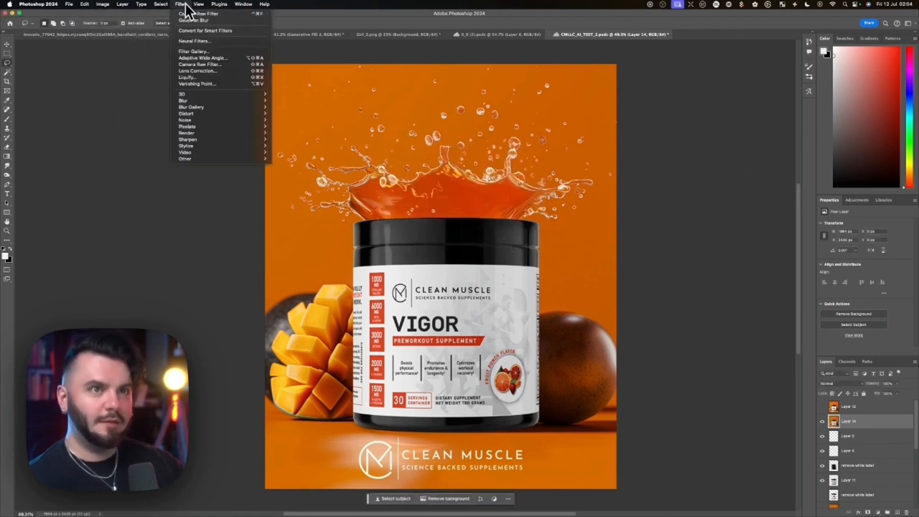
{"action": "left_click", "coordinate": [200, 63]}
{"action": "left_click_drag", "start_coordinate": [787, 140], "coordinate": [789, 140]}
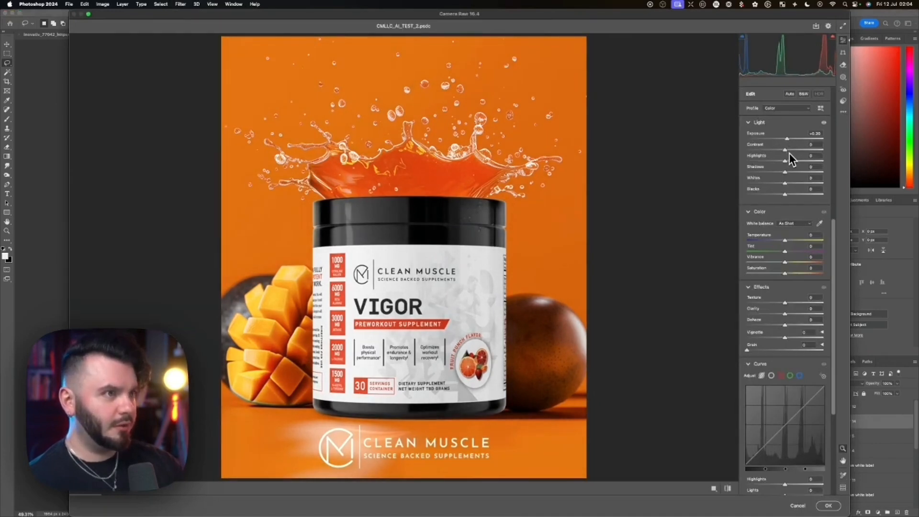
{"action": "mouse_move", "coordinate": [785, 150]}
{"action": "left_mouse_down"}
{"action": "mouse_move", "coordinate": [780, 173]}
{"action": "mouse_move", "coordinate": [788, 162]}
{"action": "left_mouse_up"}
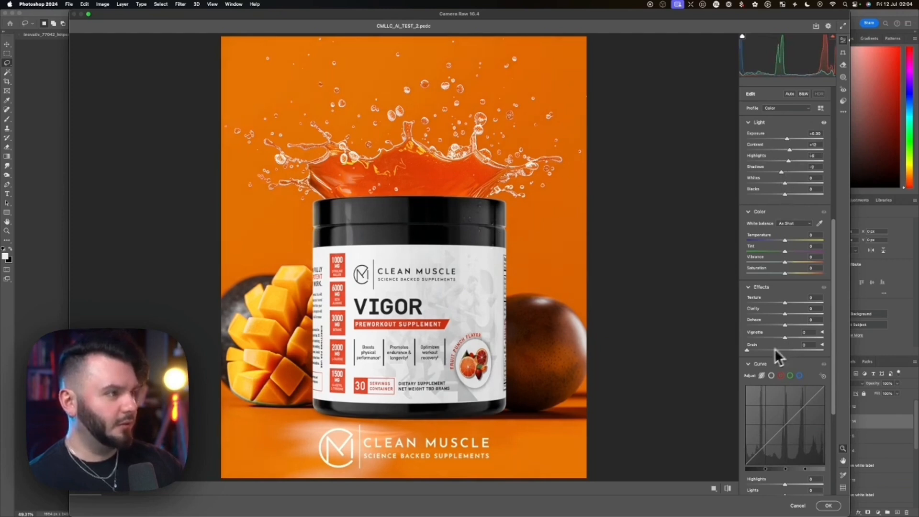
Step: Set Texture to +16, Clarity to +17 and Grain to 25, apply the filter to the merged layer, and save the document
{"action": "left_click_drag", "start_coordinate": [791, 304], "coordinate": [793, 321]}
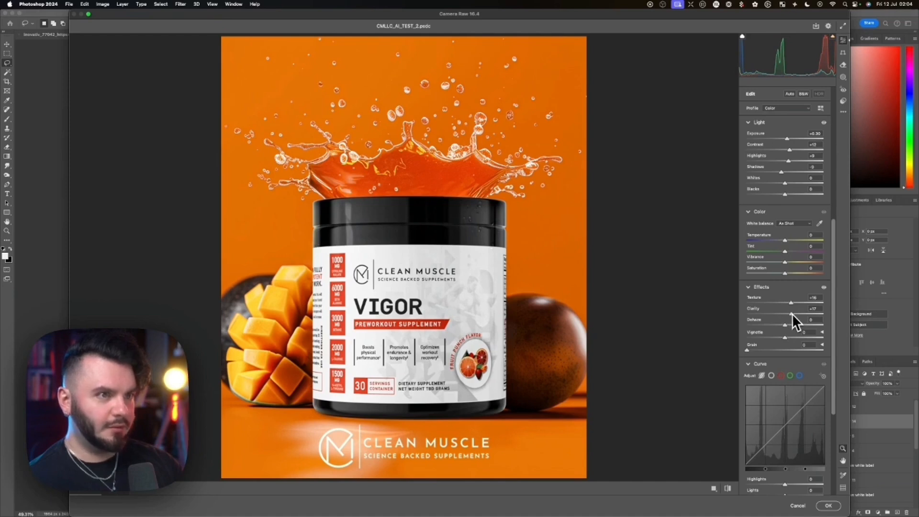
{"action": "mouse_move", "coordinate": [784, 338]}
{"action": "left_mouse_down"}
{"action": "mouse_move", "coordinate": [773, 340]}
{"action": "mouse_move", "coordinate": [784, 337]}
{"action": "left_mouse_up"}
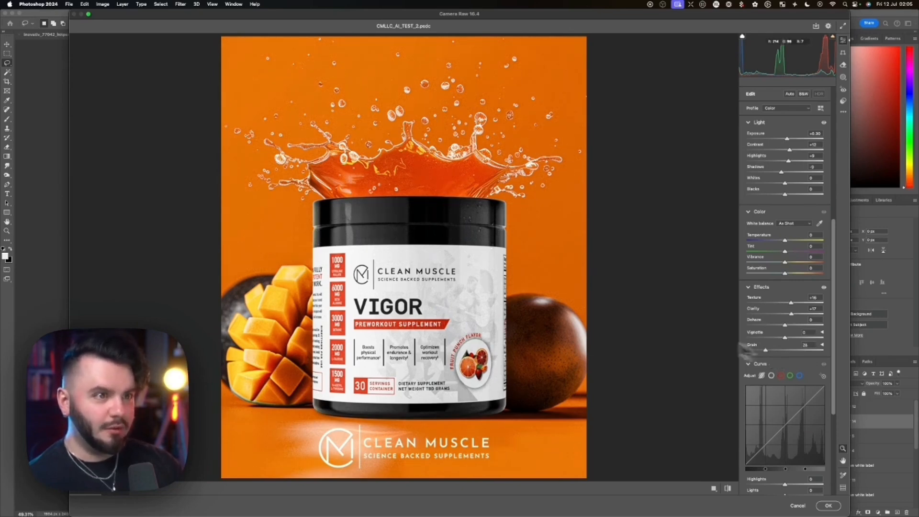
{"action": "scroll", "coordinate": [352, 194], "scroll_direction": "up", "scroll_amount": 5}
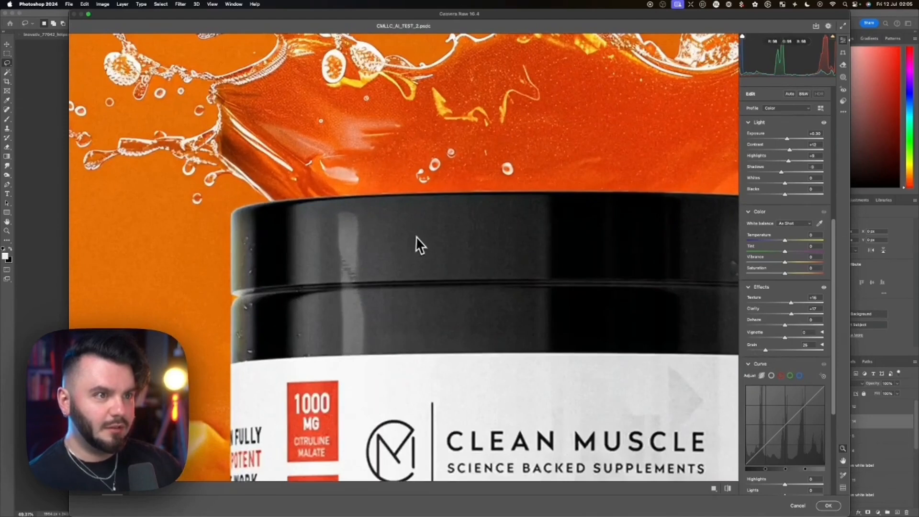
{"action": "scroll", "coordinate": [417, 237], "scroll_direction": "down", "scroll_amount": 5}
{"action": "scroll", "coordinate": [417, 237], "scroll_direction": "down", "scroll_amount": 3}
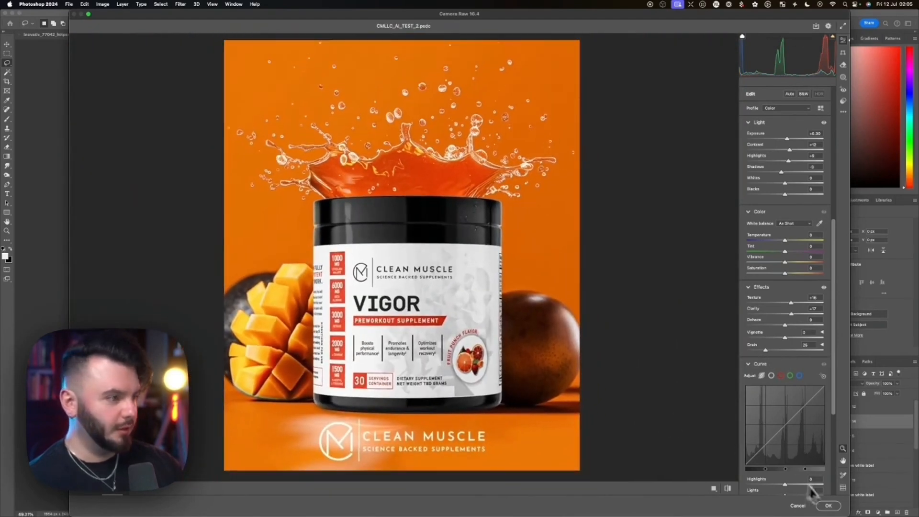
{"action": "left_click", "coordinate": [828, 506]}
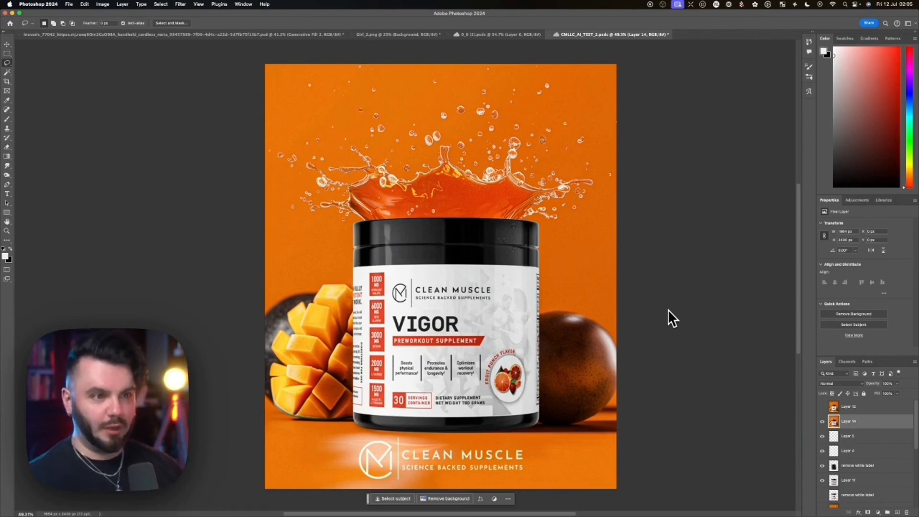
{"action": "key", "text": "super+s"}
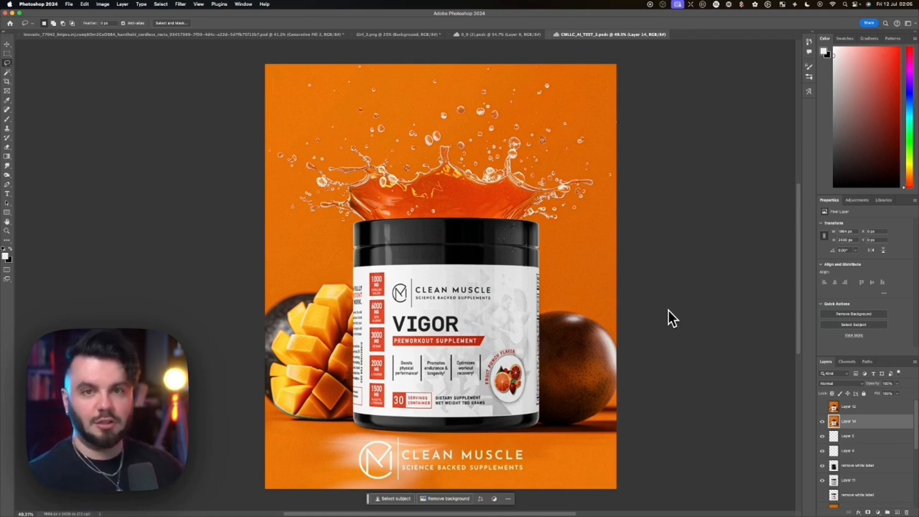